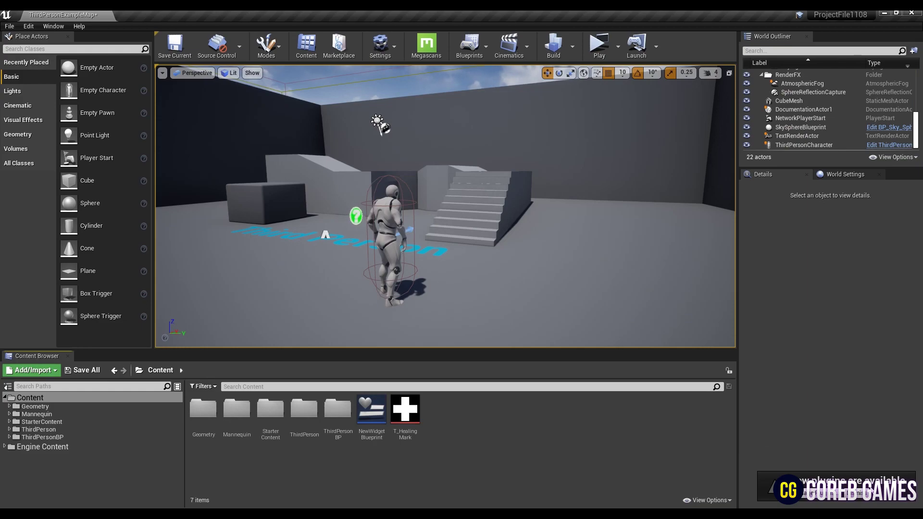
Create a new material in the Content folder and name it M_CircleAura
right_click(456, 406)
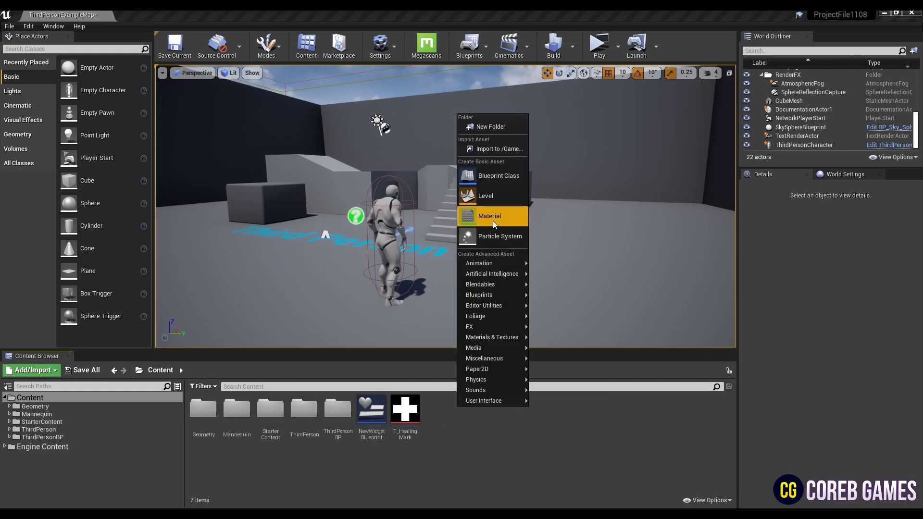
click(492, 220)
text(M)
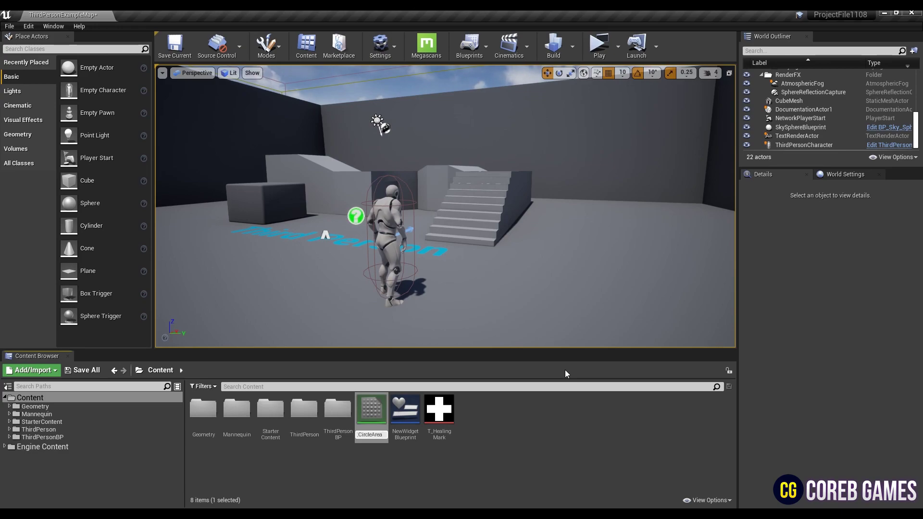
text(_CircleAura)
key(Return)
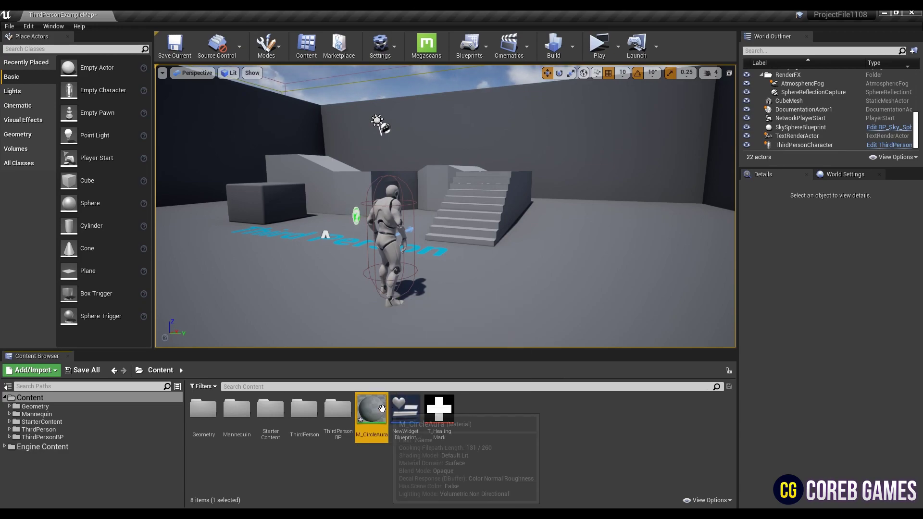
Open the M_CircleAura material and set its Blend Mode to Translucent
double_click(372, 411)
click(92, 444)
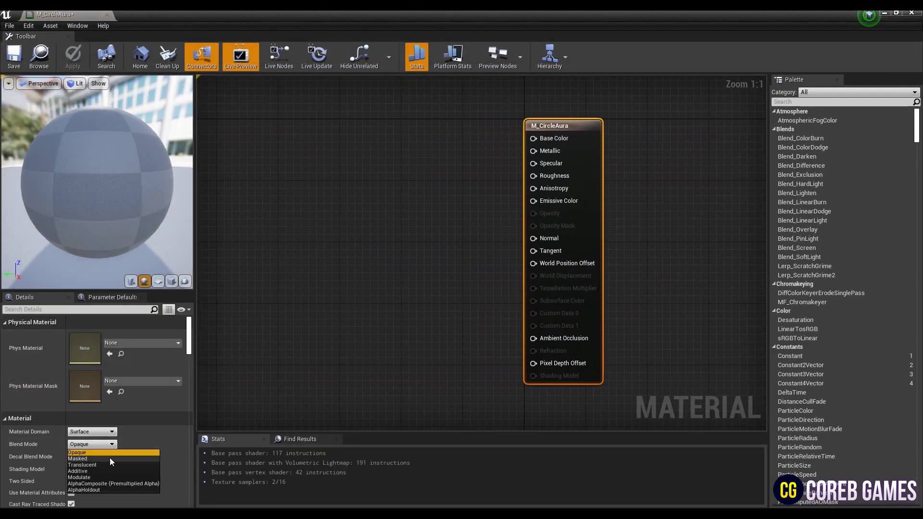
click(111, 465)
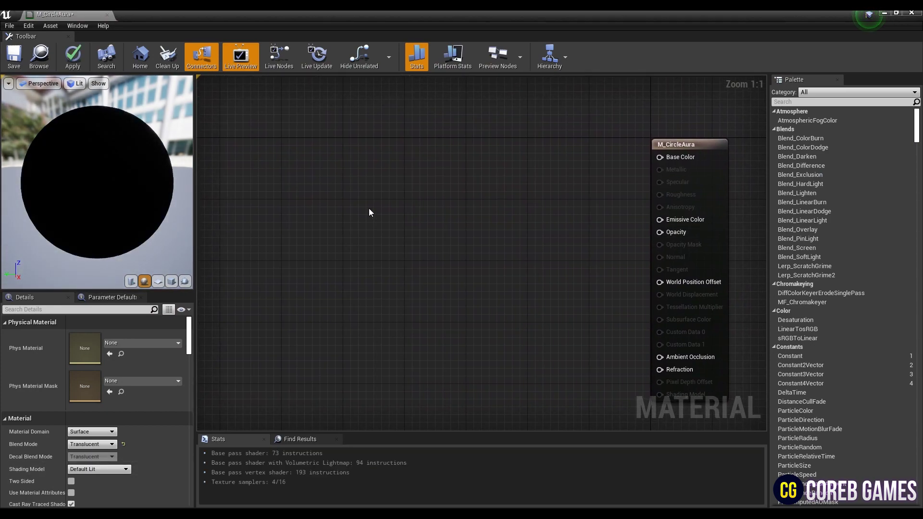
Add a Texture Sample node to the material graph and assign the T_Burst_M texture to it
right_click(378, 210)
text(tex)
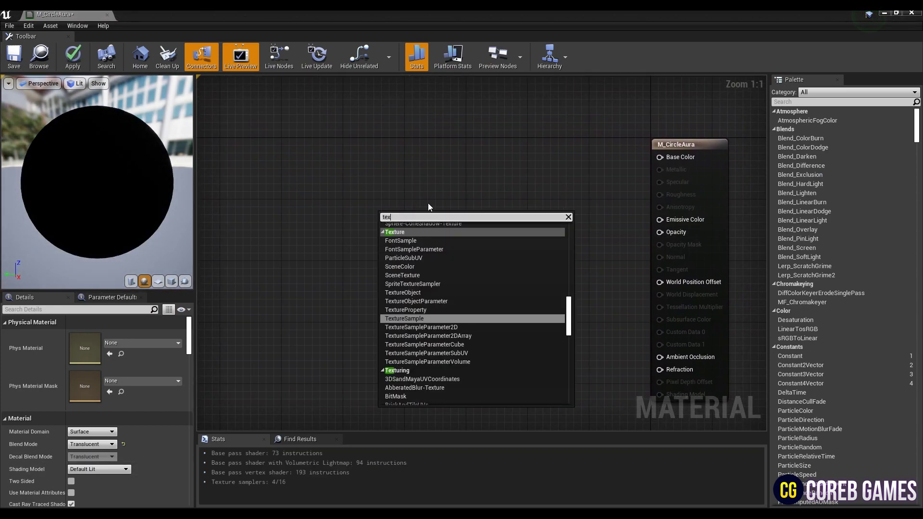
key(Return)
drag(430, 216, 426, 236)
click(154, 424)
text(b)
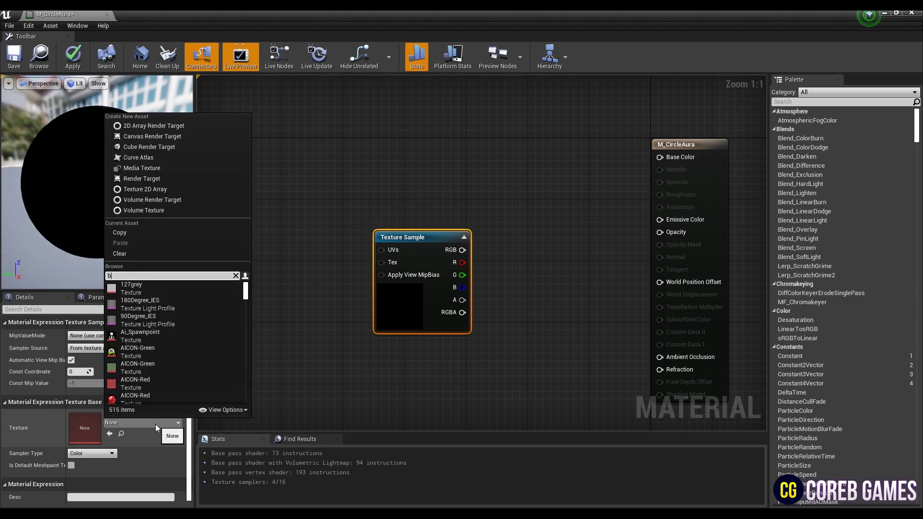
text(urst)
key(Return)
drag(430, 245, 430, 284)
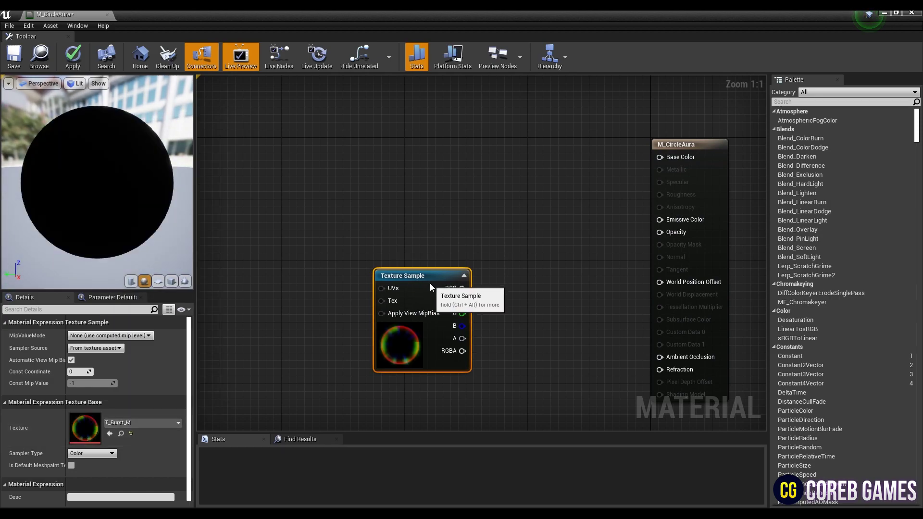
Add a Particle Color node above the Texture Sample and move both nodes away from the material output
click(435, 238)
right_click(434, 175)
text(Par)
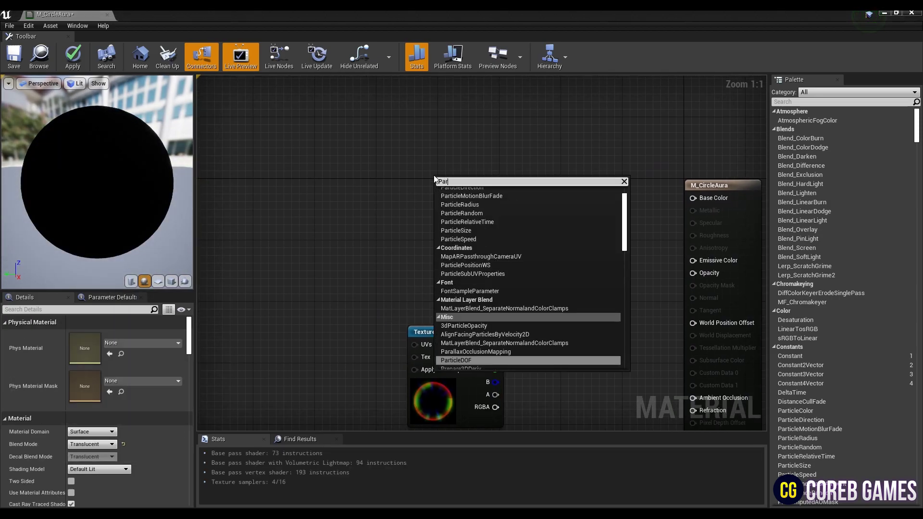
text(ticleColor)
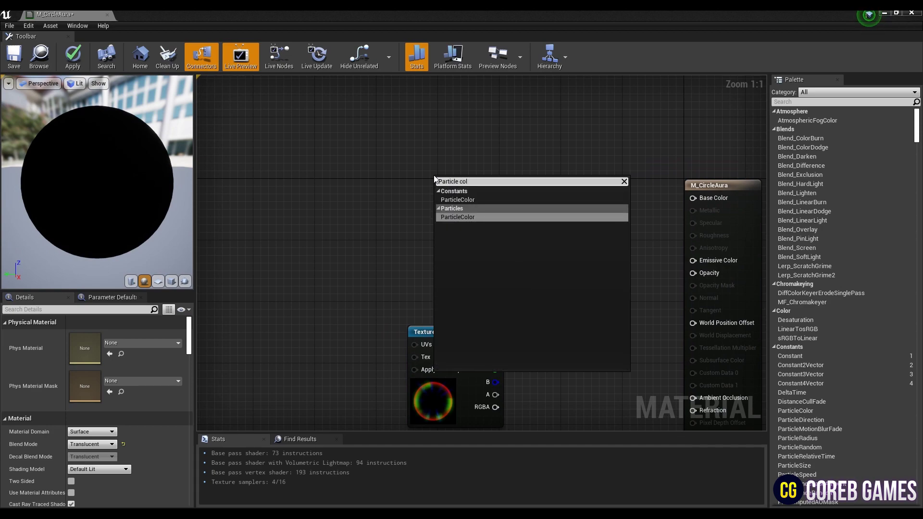
key(Return)
drag(462, 183, 472, 206)
right_drag(580, 267, 550, 169)
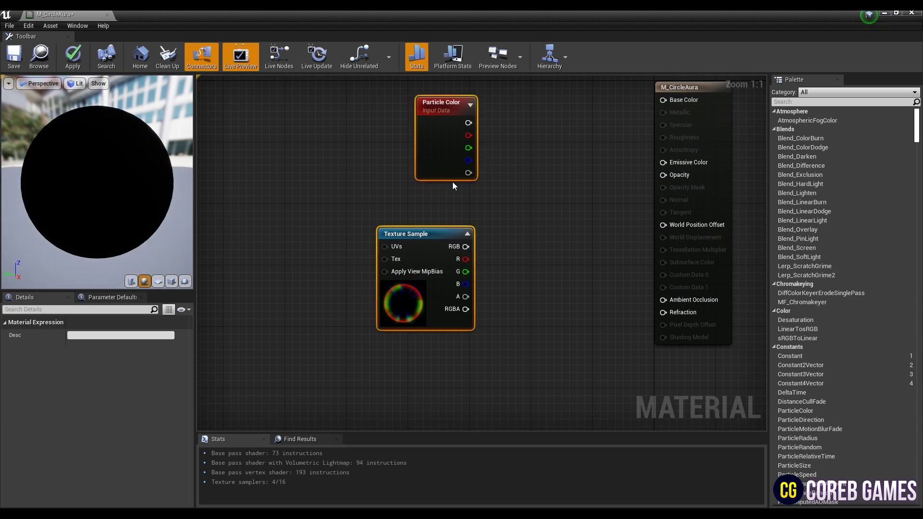
drag(464, 164, 425, 149)
Multiply the Particle Color alpha by the Texture Sample's R channel and connect the product to Opacity
click(500, 166)
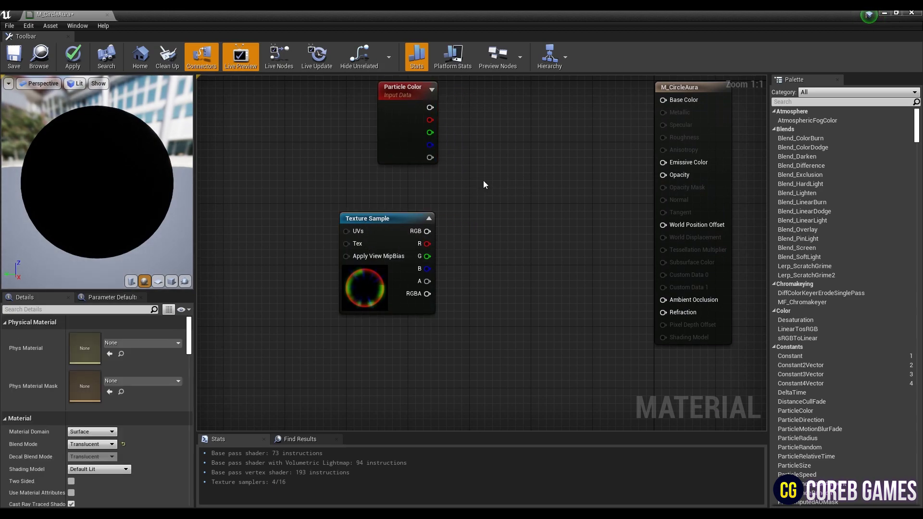
click(483, 181)
click(460, 175)
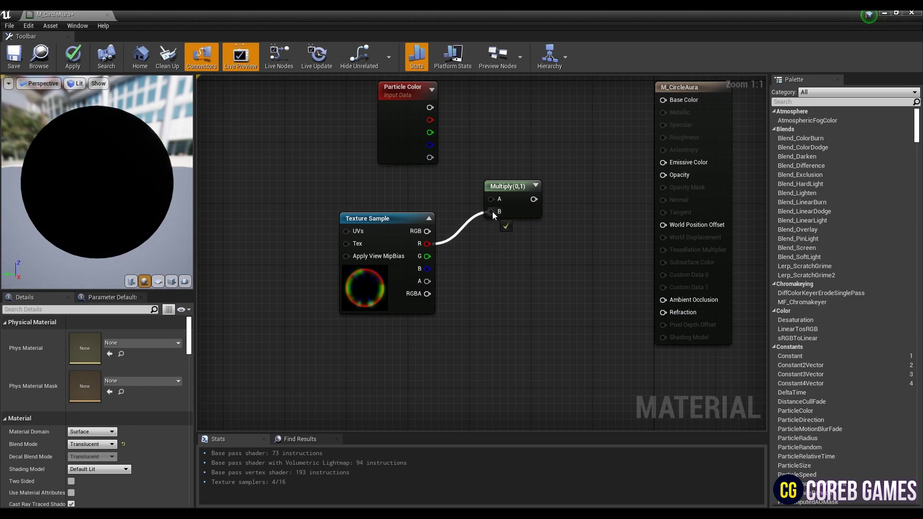
drag(494, 215, 499, 205)
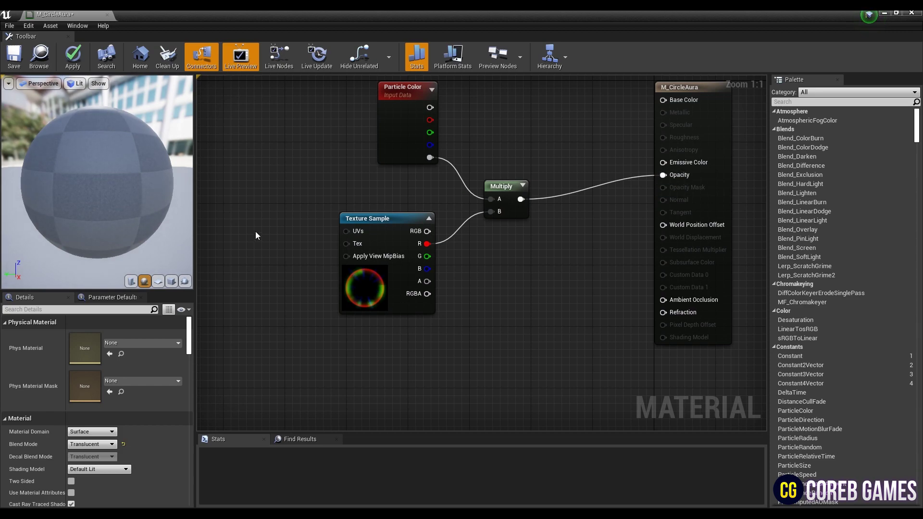
Preview the material on a cube and connect the Particle Color's RGB output to Emissive Color
click(172, 282)
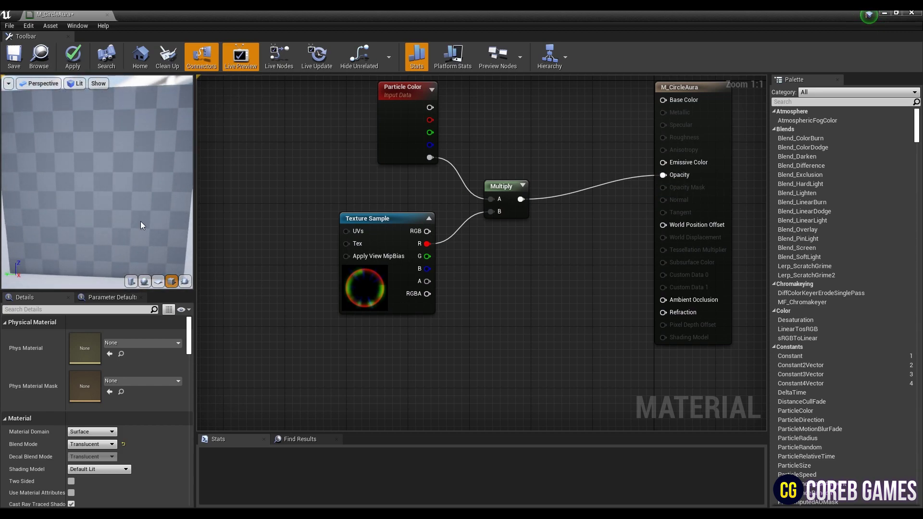
drag(141, 221, 144, 226)
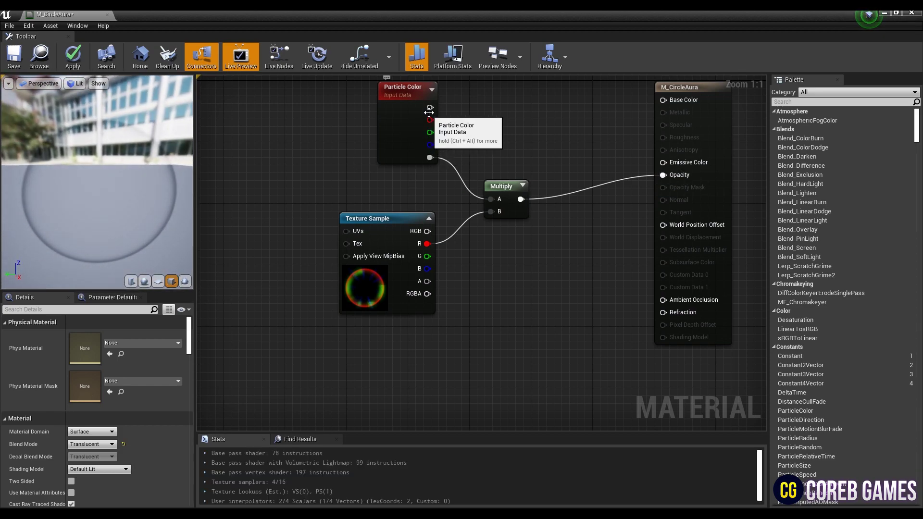
drag(430, 108, 431, 108)
drag(655, 165, 623, 154)
drag(144, 202, 125, 207)
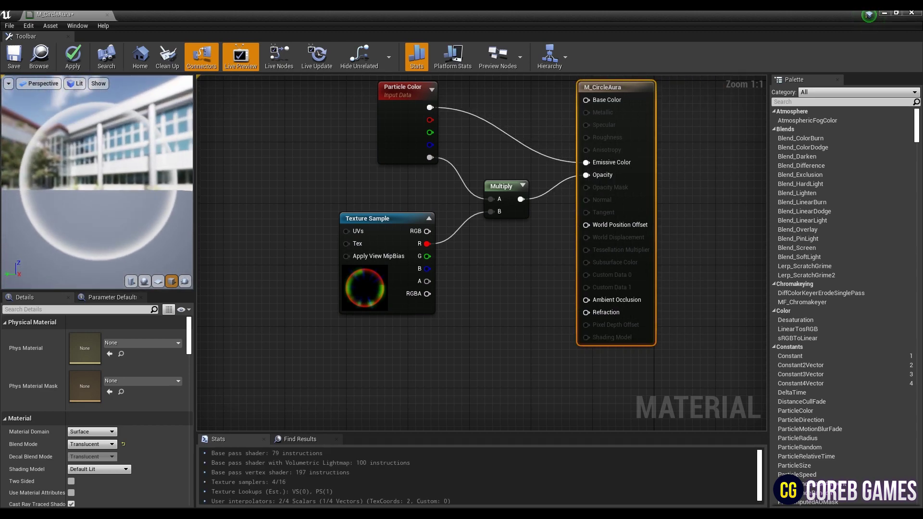
Add a Rotator node in front of the Texture Sample and connect it to the UVs input
right_drag(355, 199, 439, 202)
right_click(303, 206)
text(rotator)
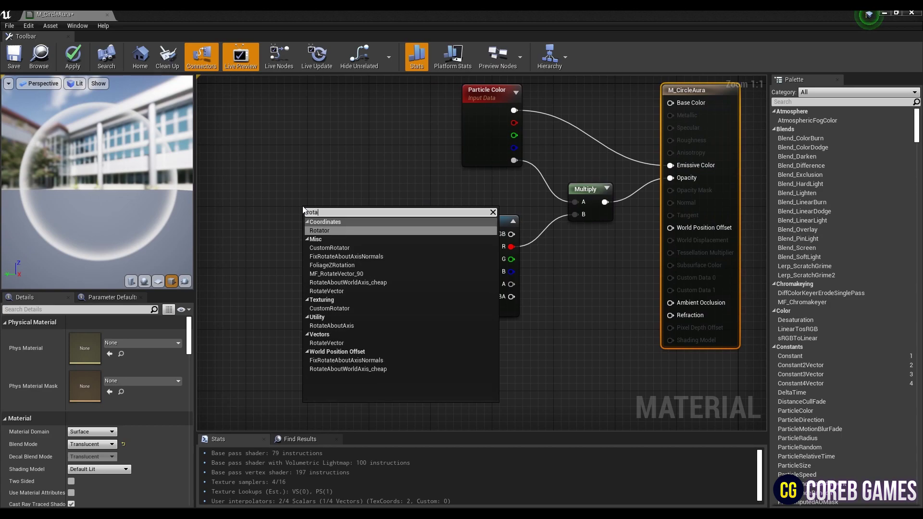
key(Return)
drag(354, 225, 430, 233)
drag(333, 208, 376, 223)
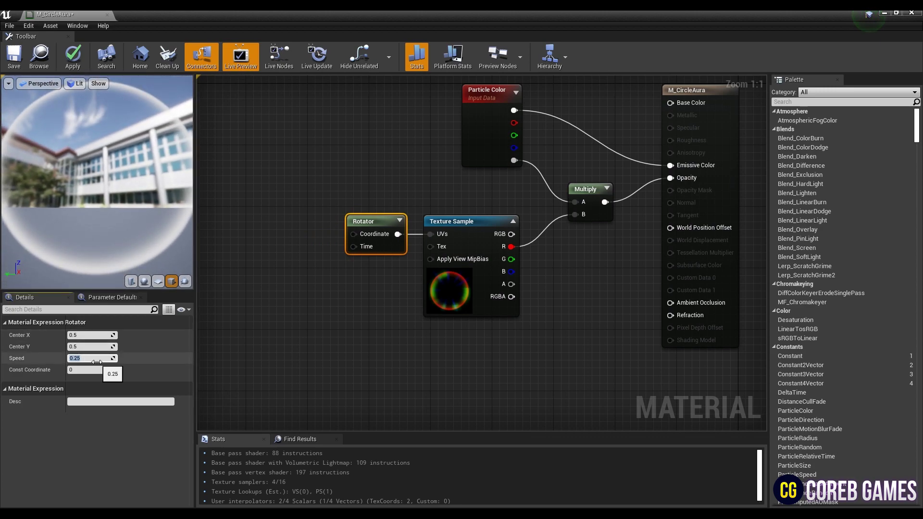
Set the Rotator's speed to 0.4, check the rotating ring in the preview, and save the material
click(97, 361)
text(0.4)
key(Return)
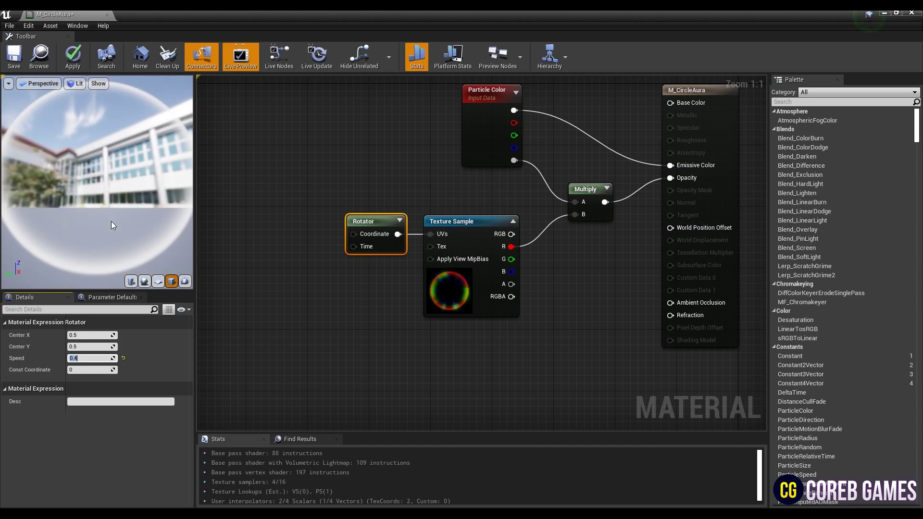
mouse_move(114, 226)
mouse_down()
mouse_move(99, 241)
mouse_move(103, 213)
mouse_up()
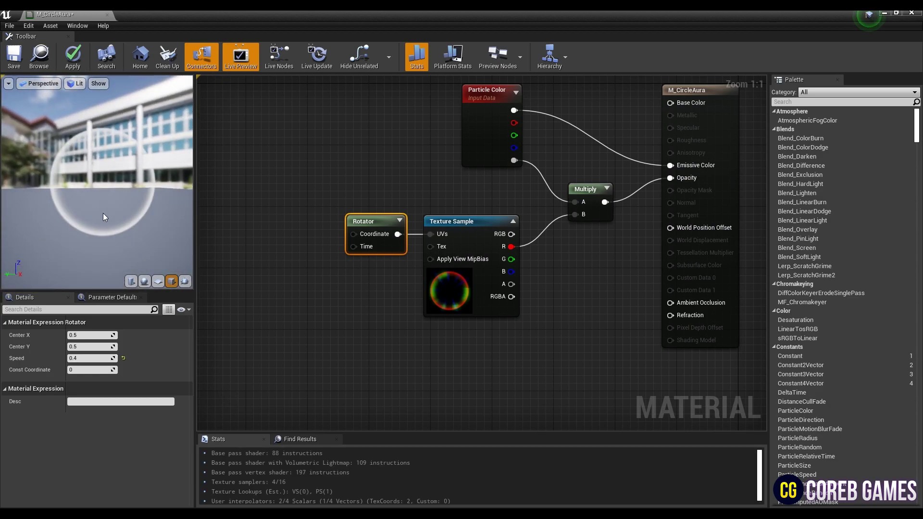
key(ctrl+s)
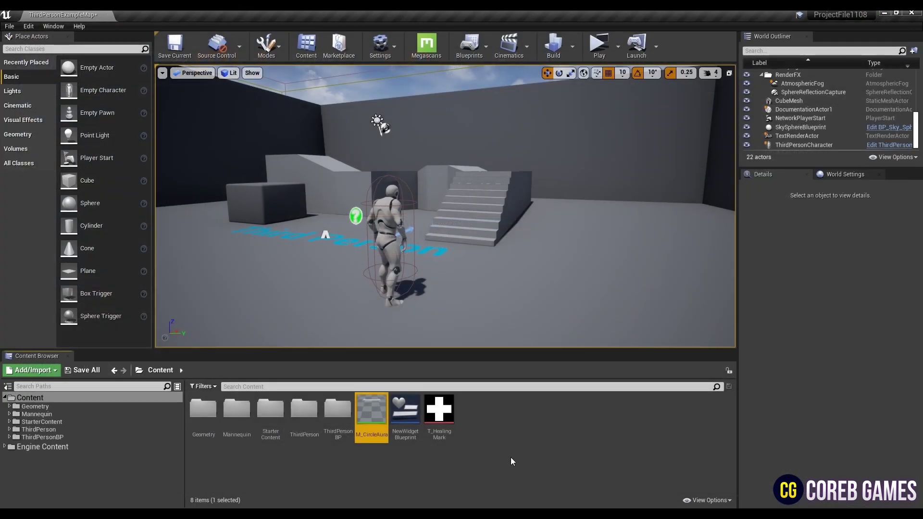
Duplicate the M_CircleAura material and name the copy M_HealingMark
right_click(387, 410)
click(443, 214)
text(M_C)
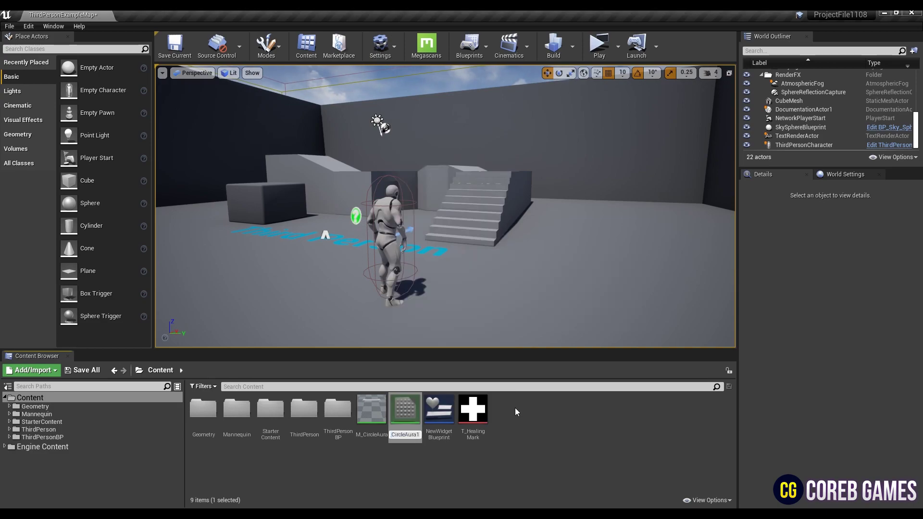
text(ealingMark)
key(Return)
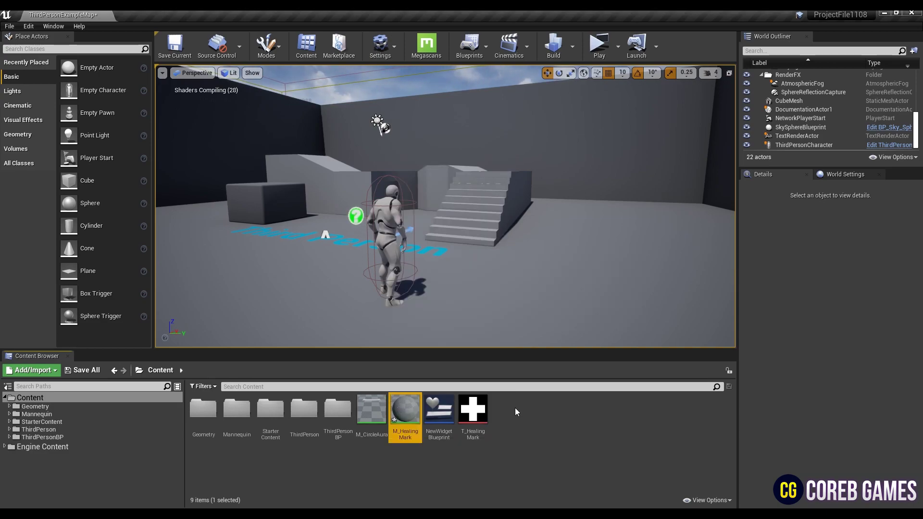
Open the M_HealingMark material and delete its Rotator node
double_click(412, 401)
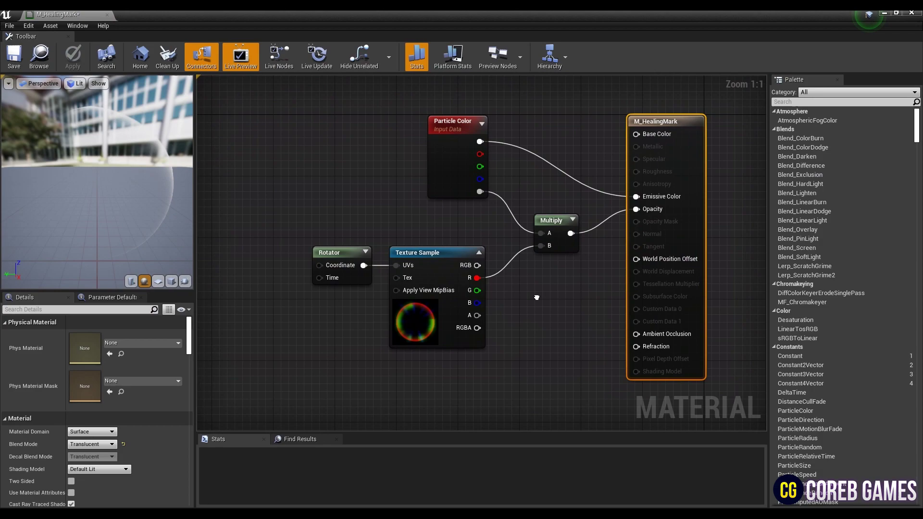
click(329, 245)
key(Delete)
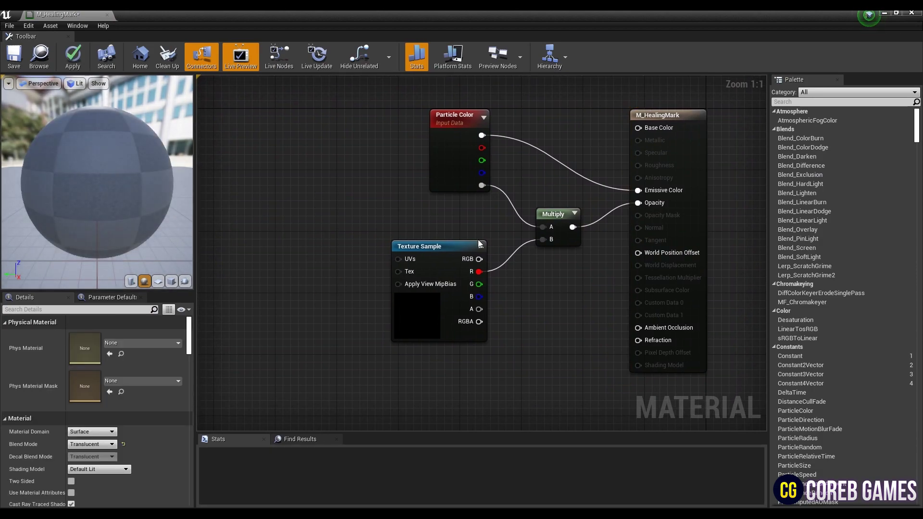
Replace the Texture Sample's texture with T_HealingMark
click(430, 300)
click(157, 422)
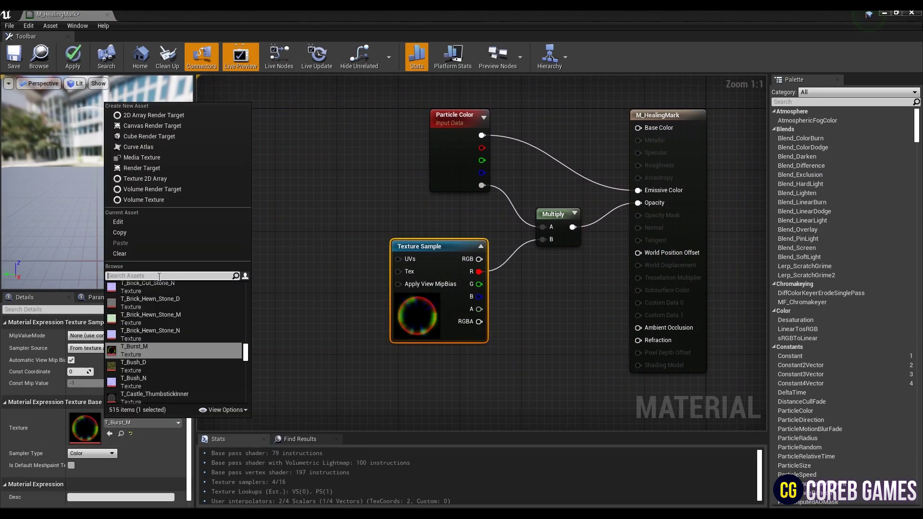
text(heal)
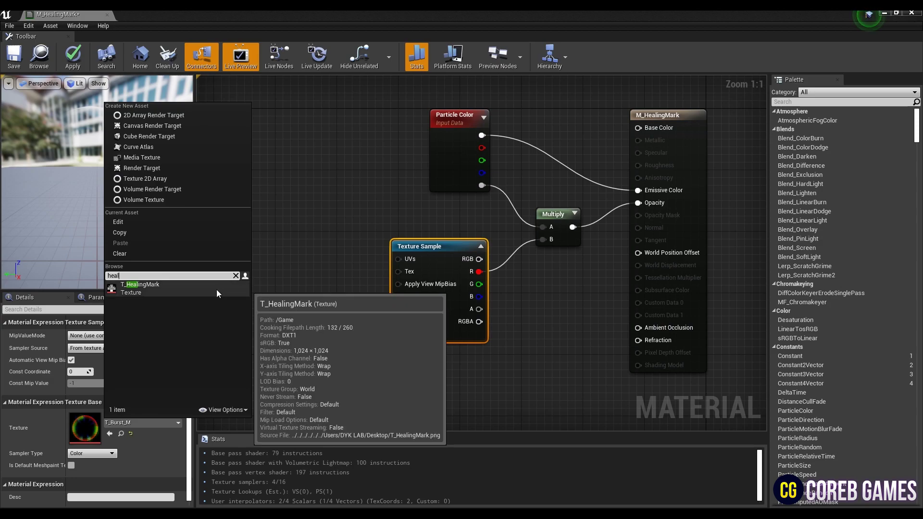
click(216, 288)
Preview the healing mark material on a cube, then save the material and close its editor
drag(144, 229, 76, 94)
click(171, 281)
scroll(120, 193, down, 3)
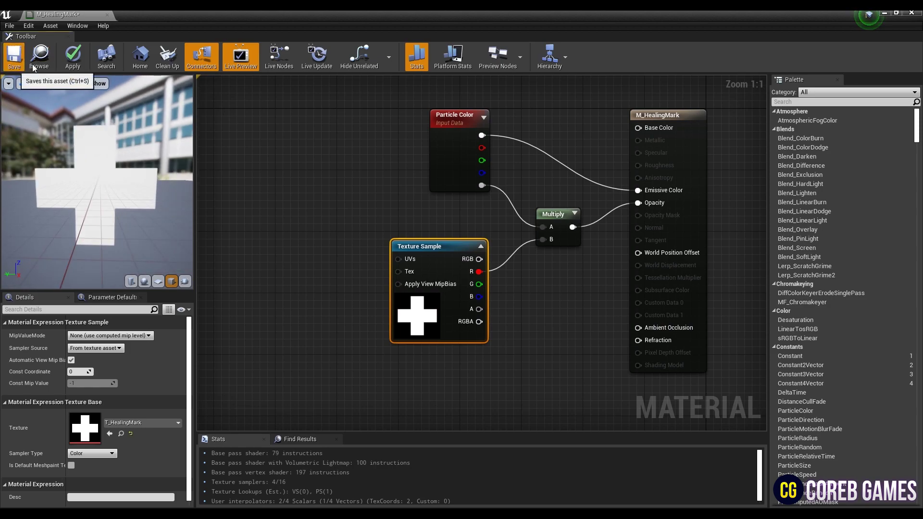
click(33, 68)
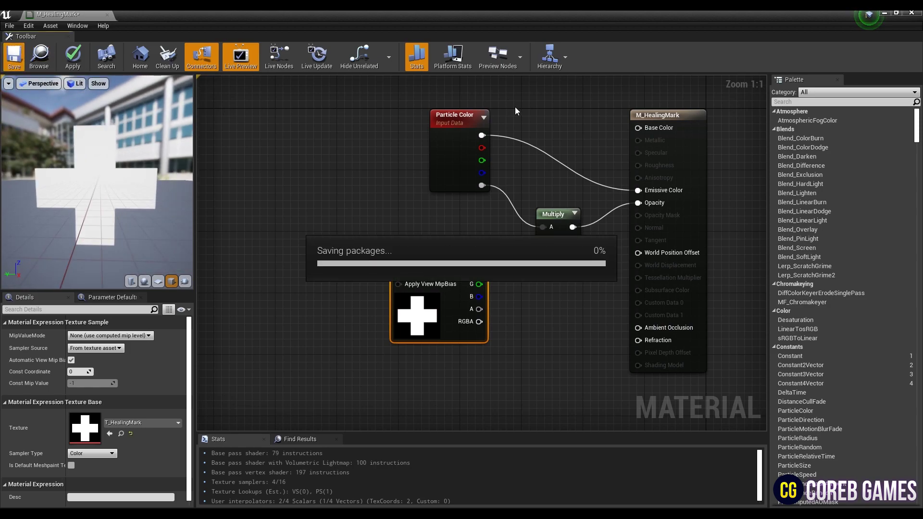
click(108, 15)
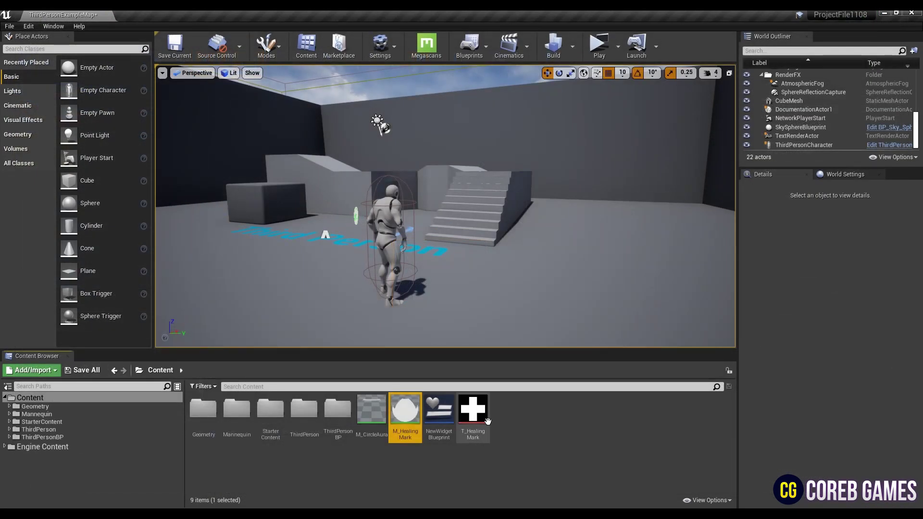
Create a particle system in the Content folder, name it P_Healing_Area, and open it for editing
right_click(507, 421)
click(546, 241)
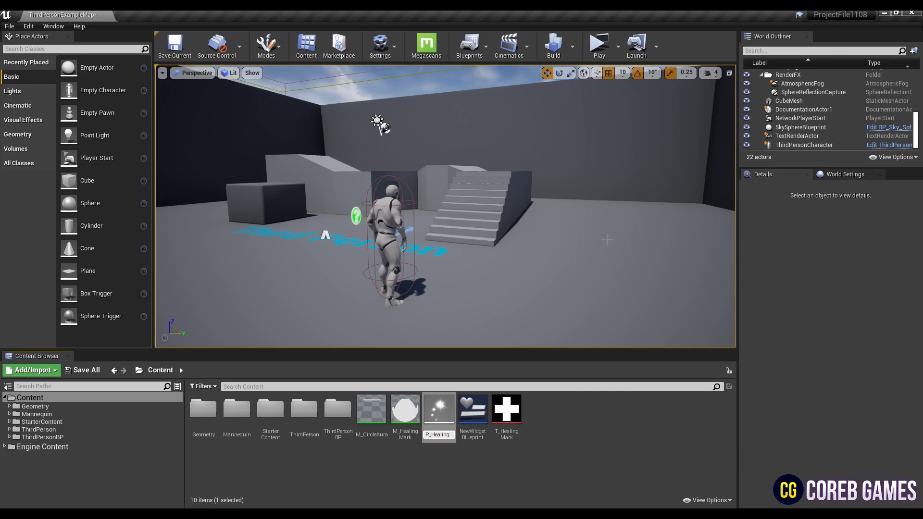
text(P_Healing_A)
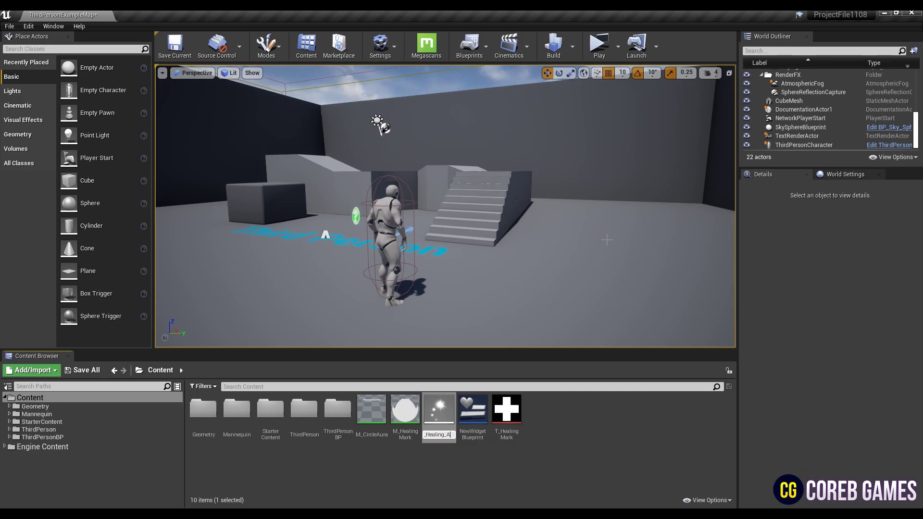
text(rea)
key(Return)
key(Return)
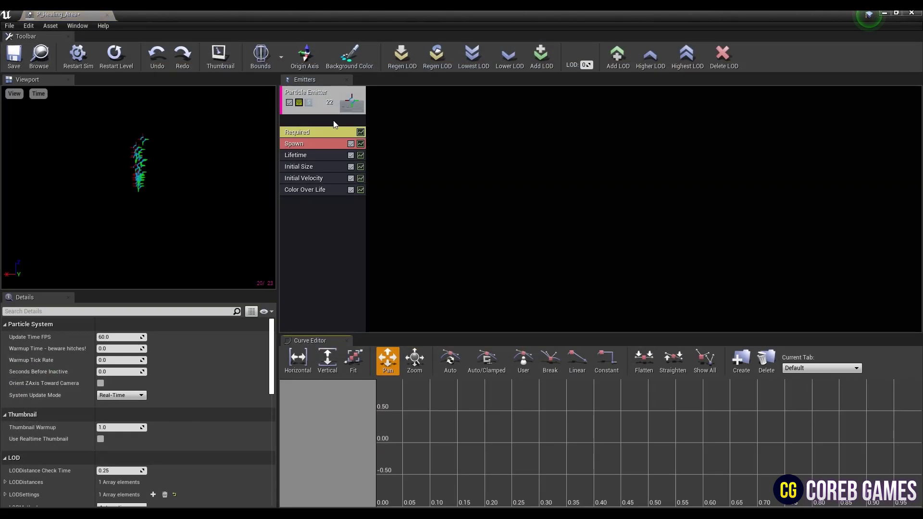
Add a Mesh Data module to the particle emitter, with Plane as its mesh and Override Material enabled
click(320, 124)
right_click(319, 123)
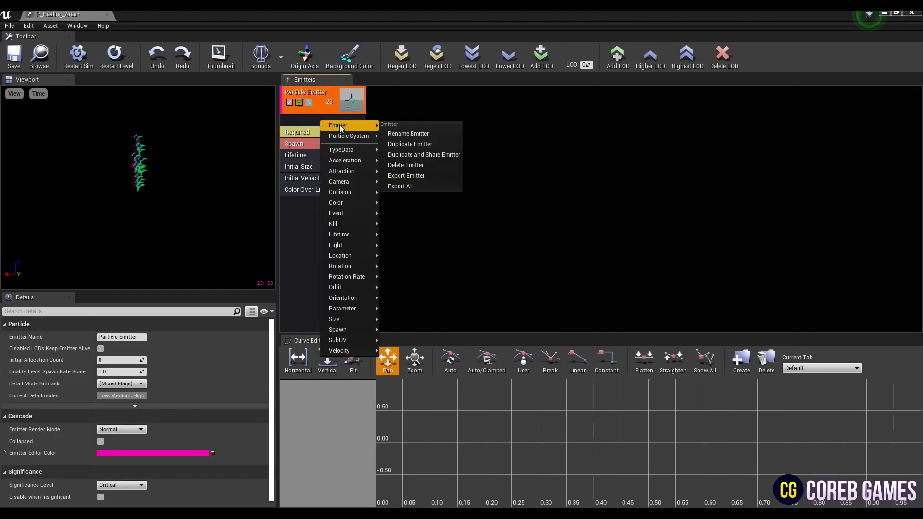
mouse_move(347, 150)
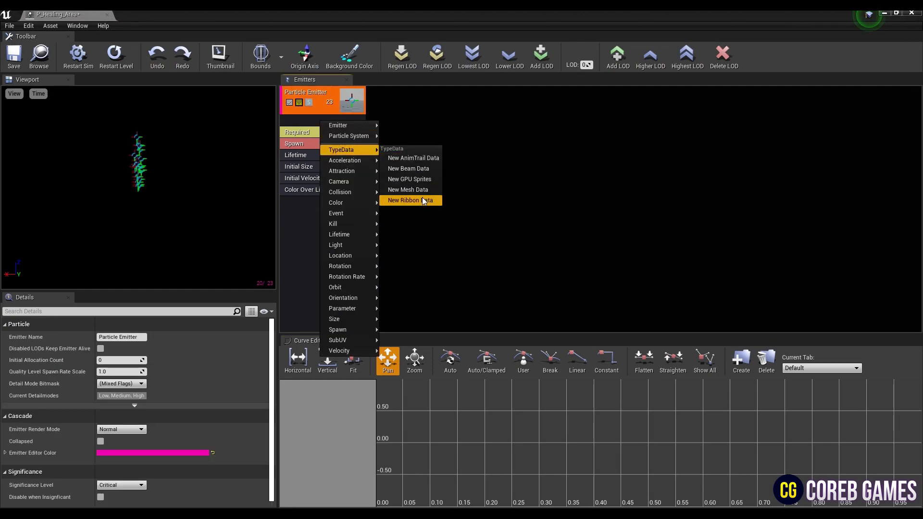
click(423, 189)
click(324, 121)
click(166, 345)
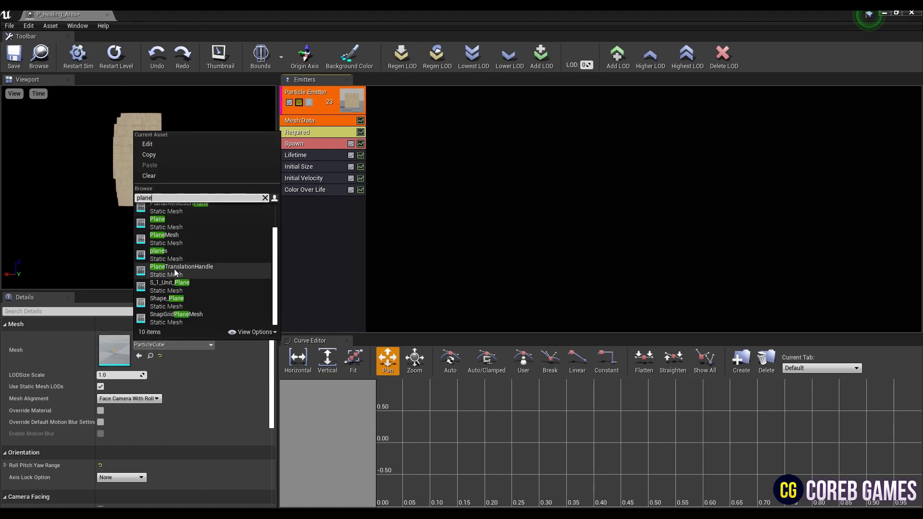
click(200, 222)
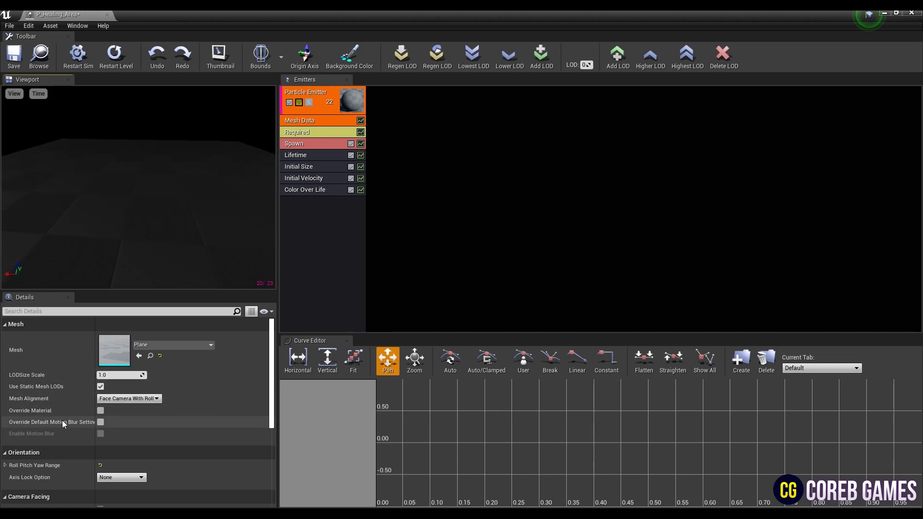
click(101, 410)
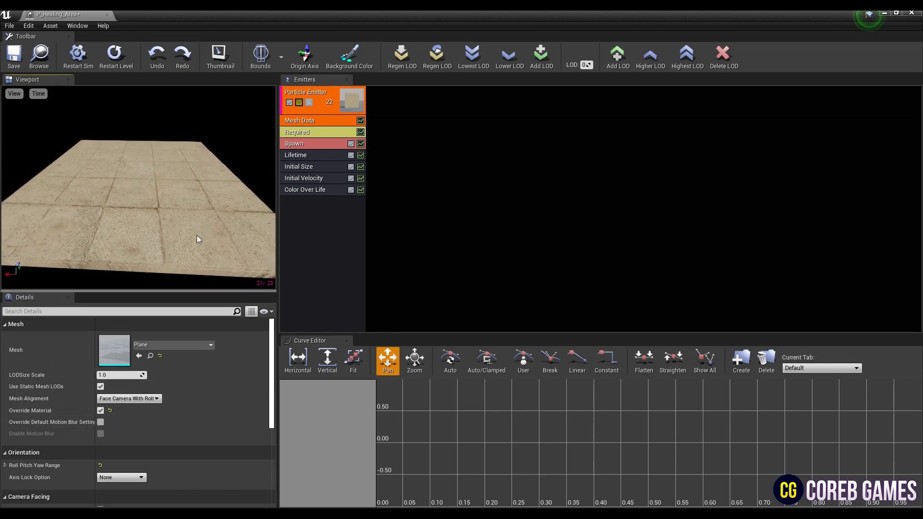
Set the emitter's material to M_CircleAura in the Required module
click(321, 133)
click(159, 346)
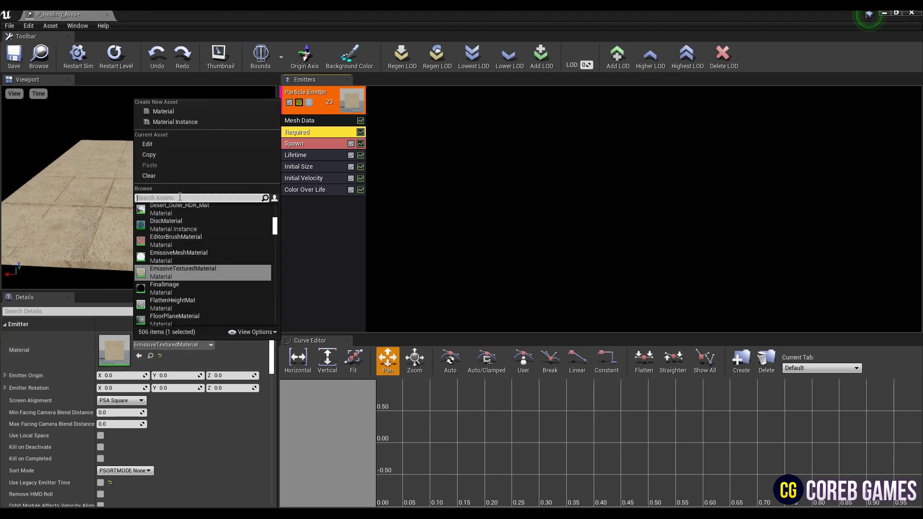
text(circle)
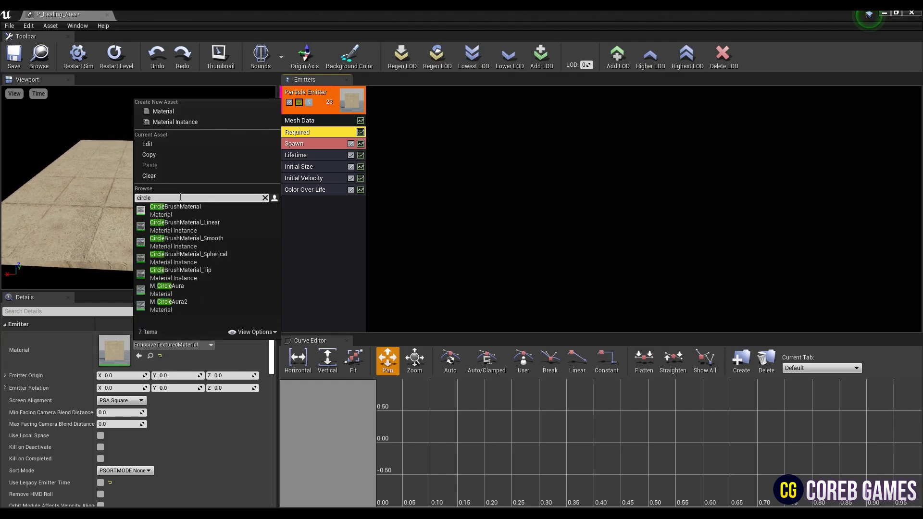
click(192, 293)
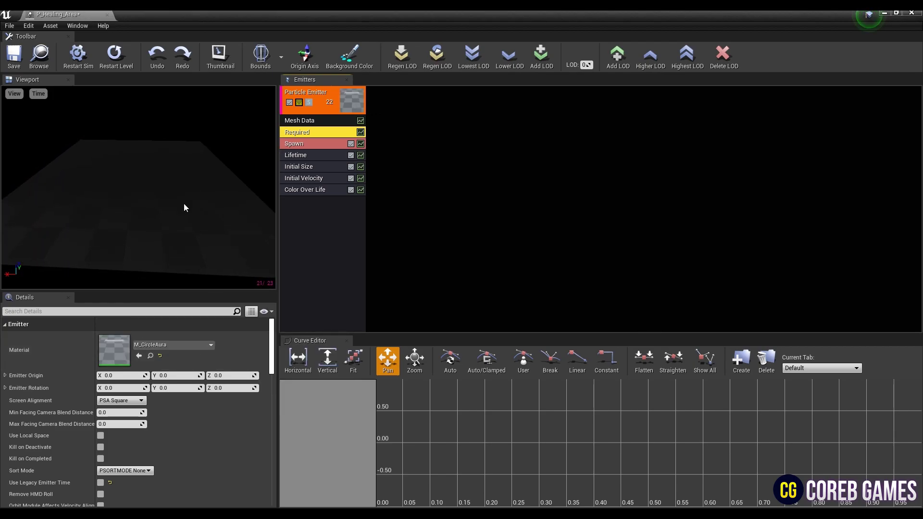
Set the emitter's constant spawn rate to 15 and its lifetime to a minimum of 0.9 and a maximum of 1.2
click(317, 144)
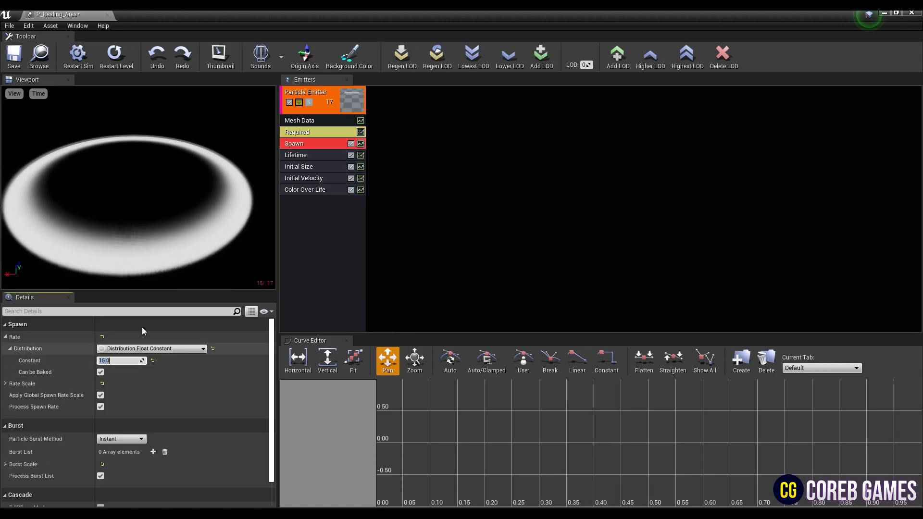
click(324, 154)
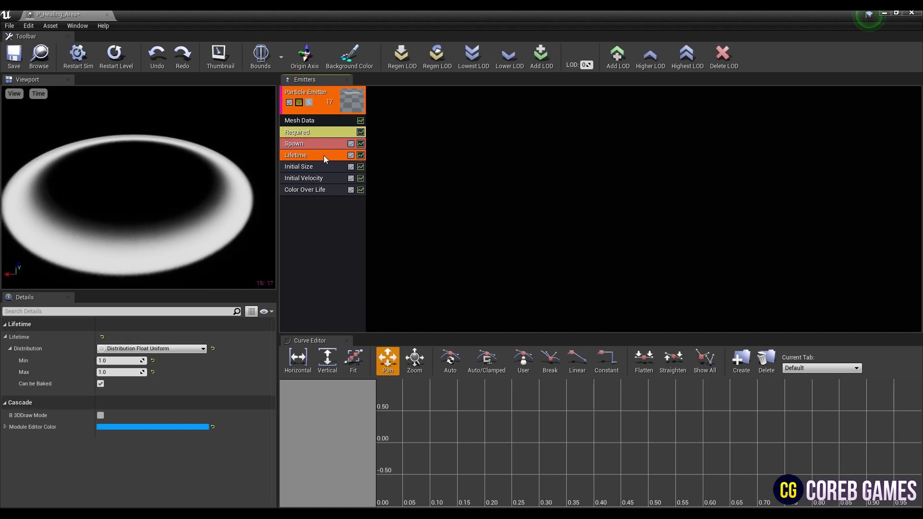
click(121, 360)
text(0.)
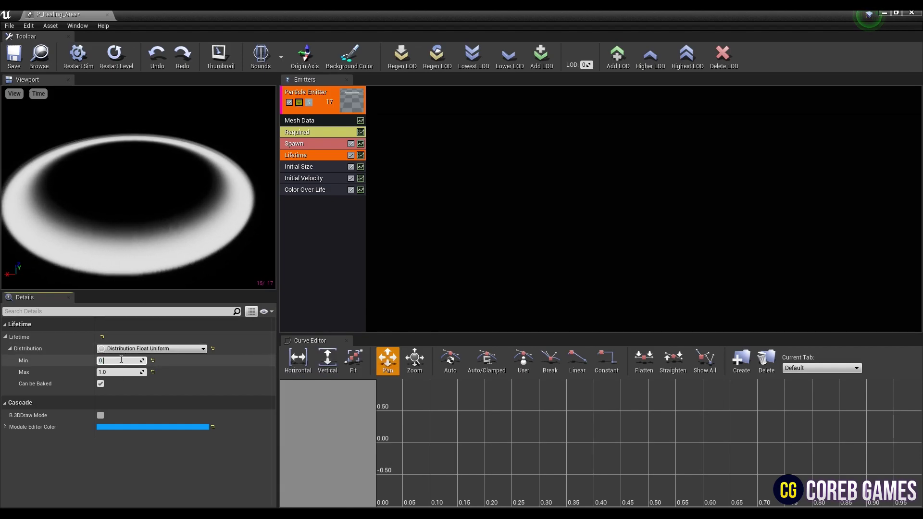
text(9)
key(Tab)
text(1.2)
key(Return)
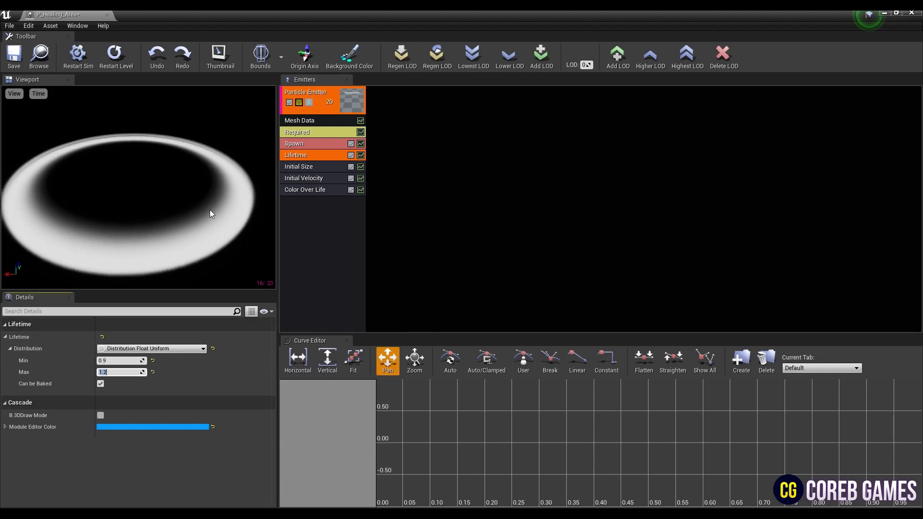
Change the Initial Size distribution to Distribution Vector Constant with X 7, Y 7 and Z 0
click(298, 167)
click(152, 348)
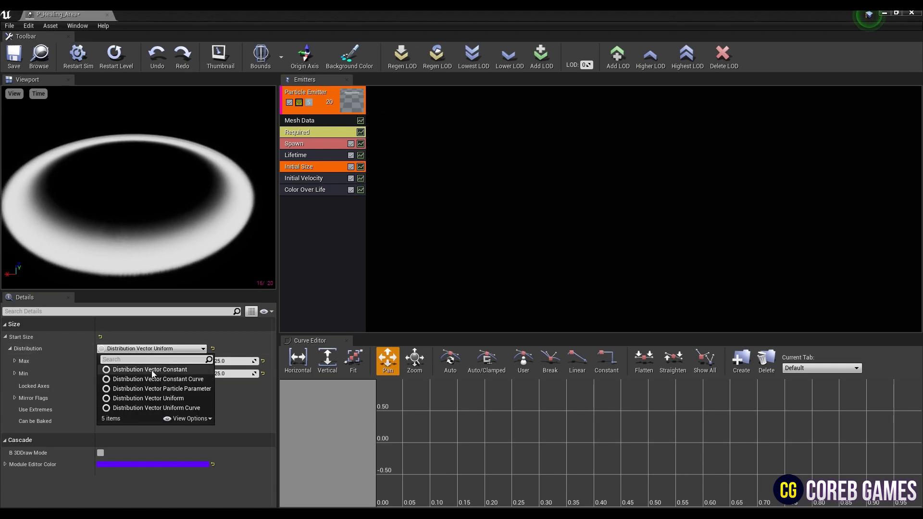
click(153, 373)
click(136, 365)
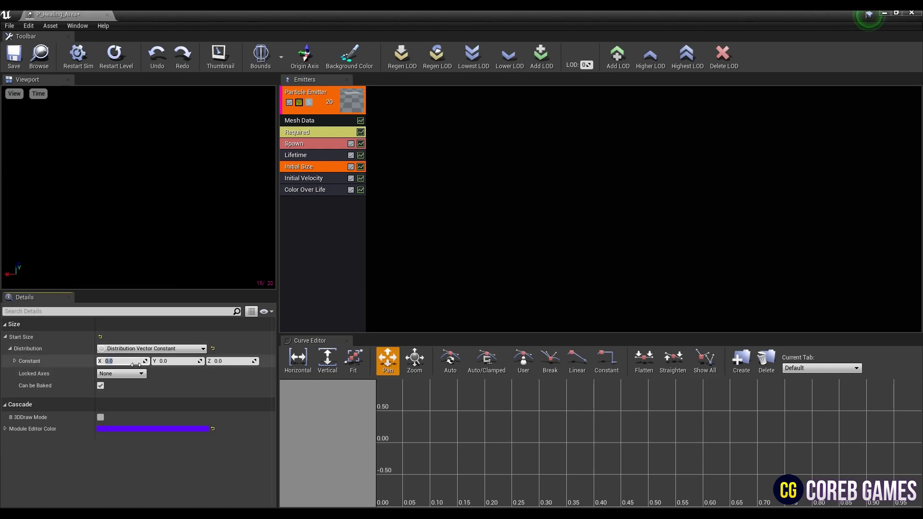
key(Return)
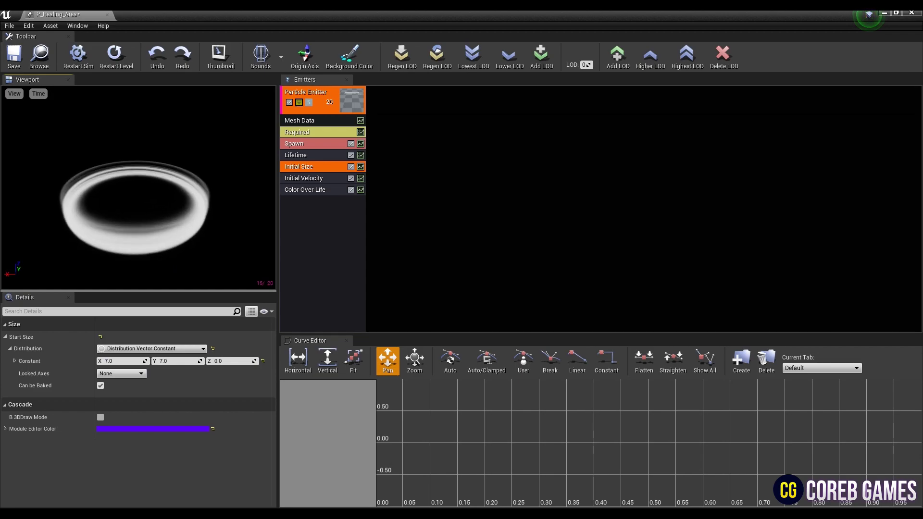
Set the Initial Velocity maximum to X 5, Y 5, Z 40 and the minimum to X -5, Y -5, Z 25
click(333, 178)
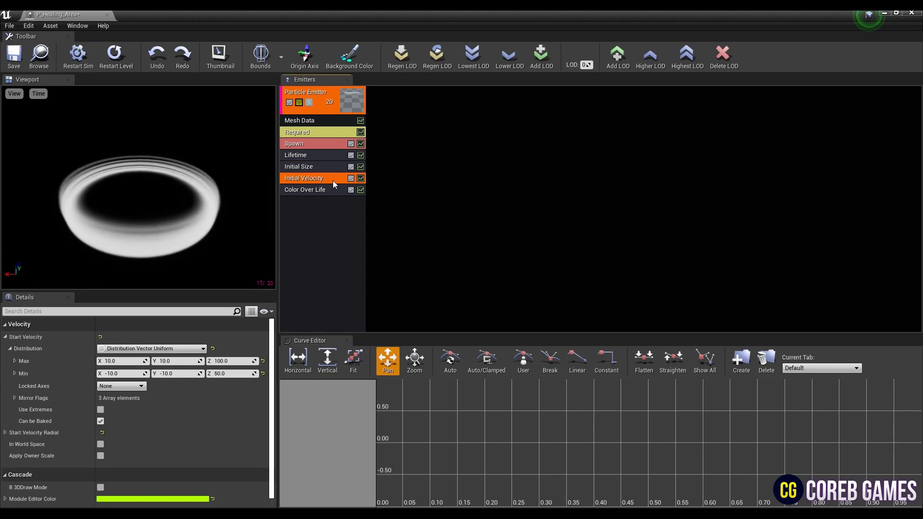
click(128, 361)
text(5)
key(Tab)
text(5)
key(Tab)
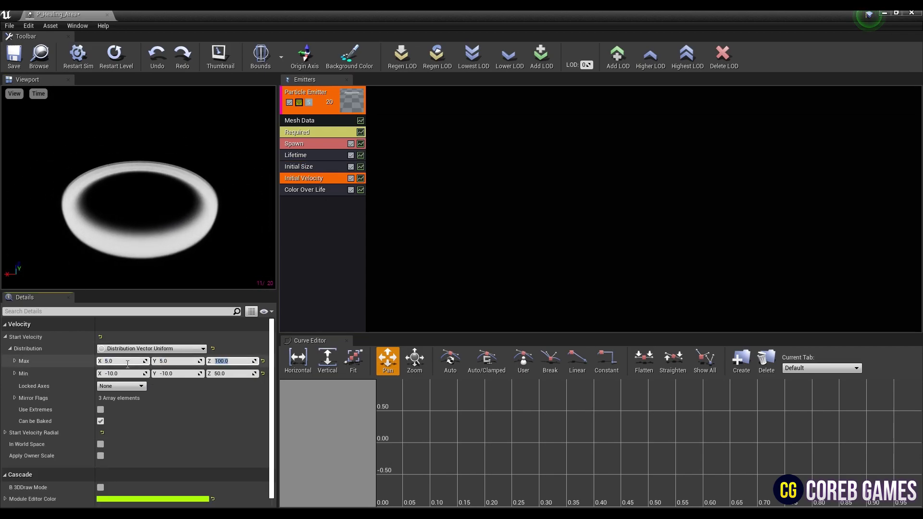
text(40)
key(Tab)
text(-5)
key(Tab)
text(-5)
key(Tab)
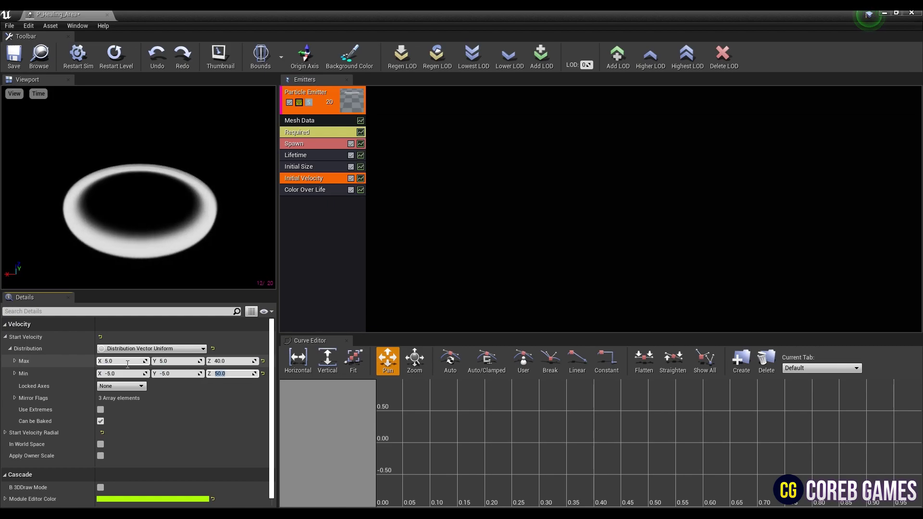
text(25)
key(Return)
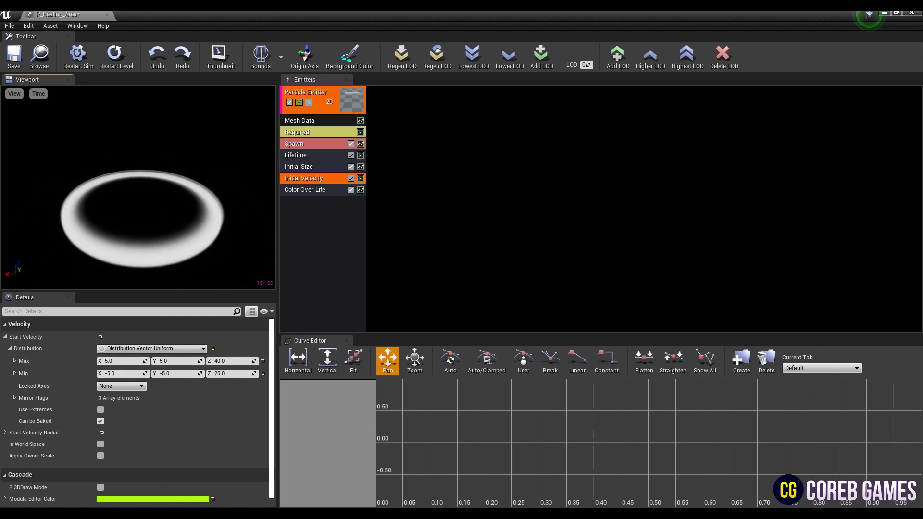
Apply the saved theme colors to Color Over Life: bright green (0.66, 1.5, 0) for point 0, pale green (1, 2, 1) for point 1
click(356, 190)
click(120, 410)
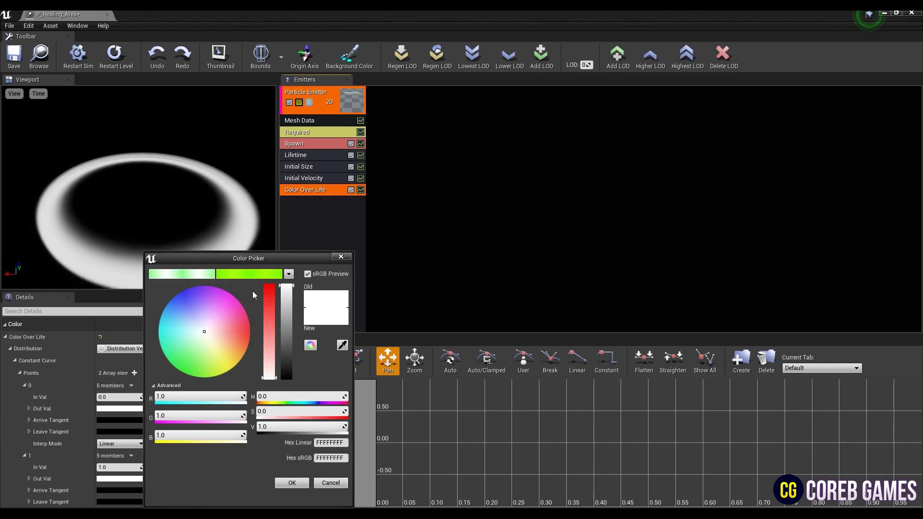
click(250, 273)
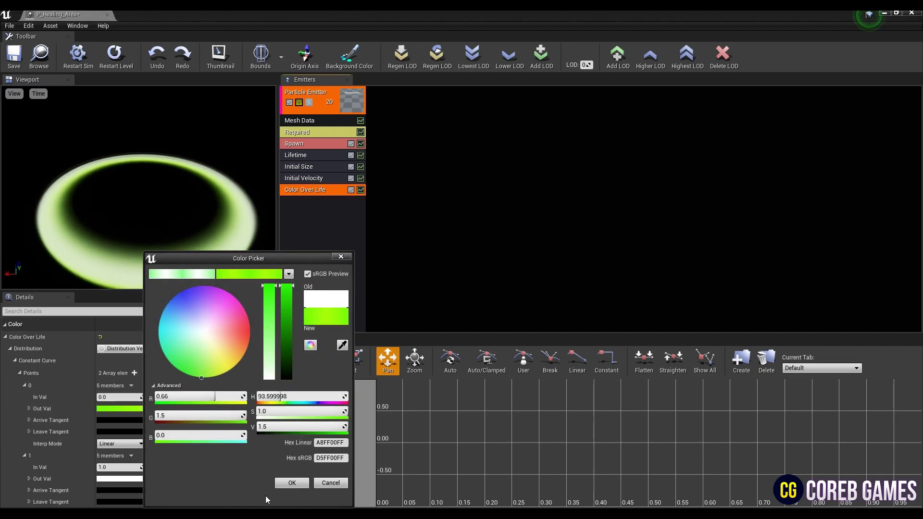
click(284, 483)
click(120, 479)
click(215, 275)
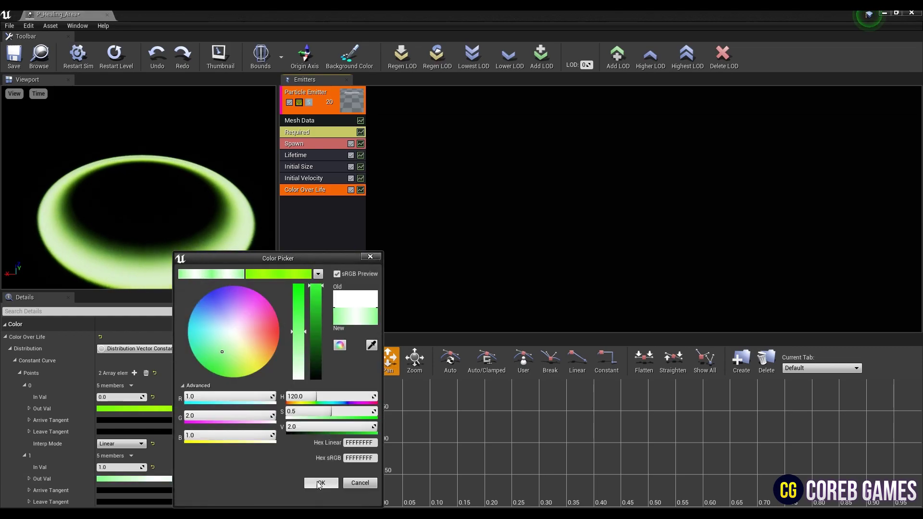
click(320, 483)
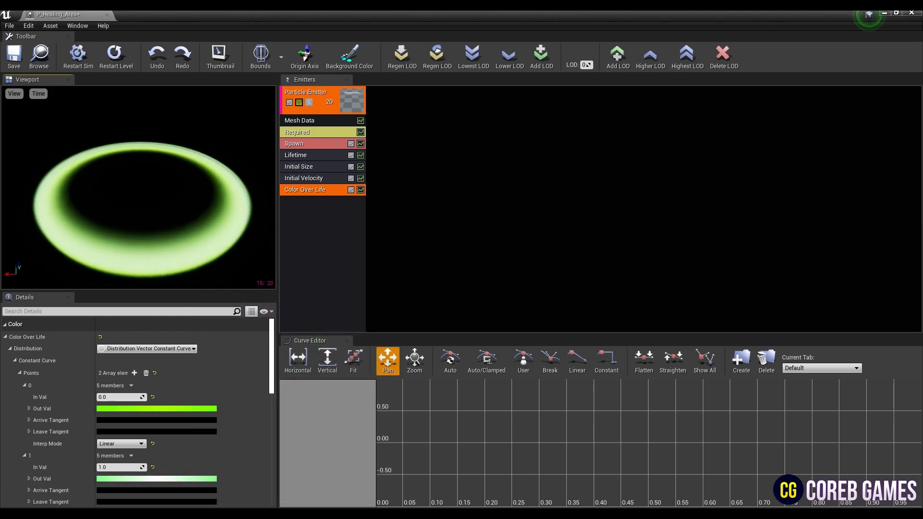
Add a Size By Life module to the circle aura emitter
click(317, 207)
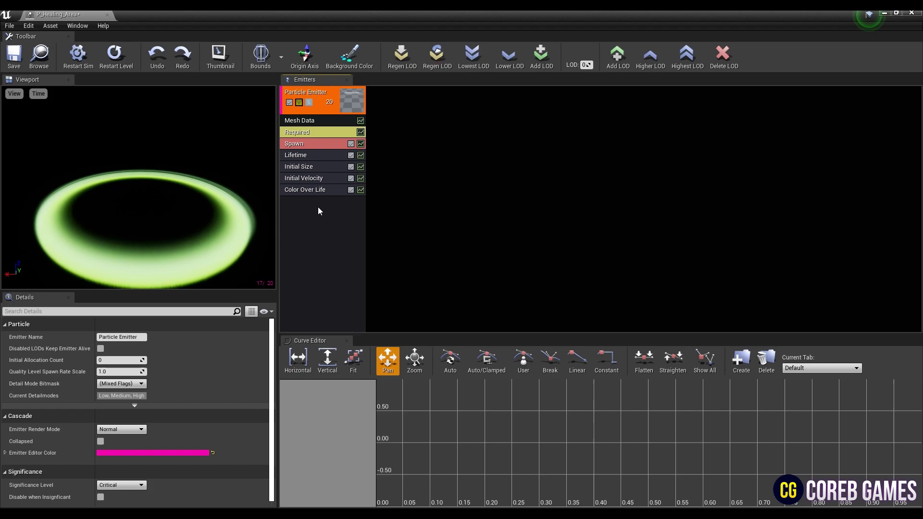
right_click(318, 207)
mouse_move(342, 416)
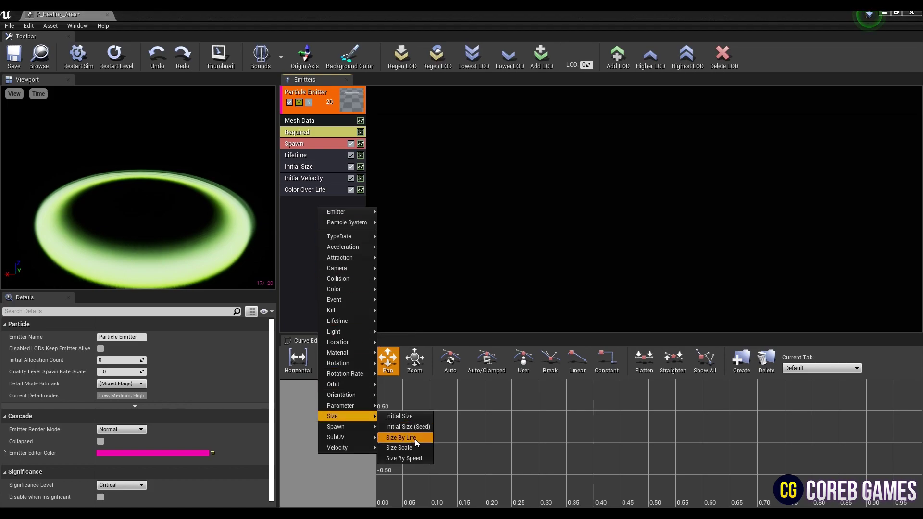
click(415, 439)
Set Size By Life point 1 to an In Val of 0.85 and an Out Val of 1.1 on X, Y and Z
scroll(162, 361, down, 1)
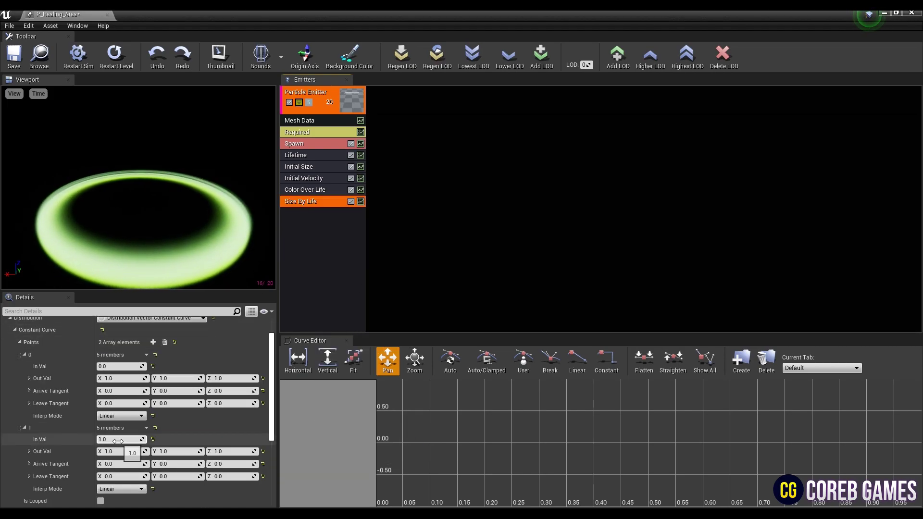
click(119, 439)
text(0.85)
key(Tab)
text(1.1)
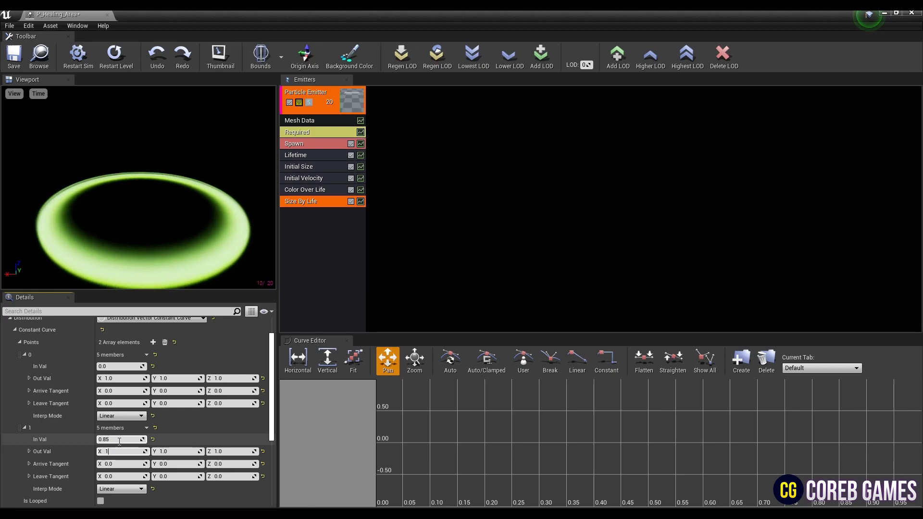
key(Tab)
text(1.1)
key(Tab)
text(1.1)
key(Return)
key(Return)
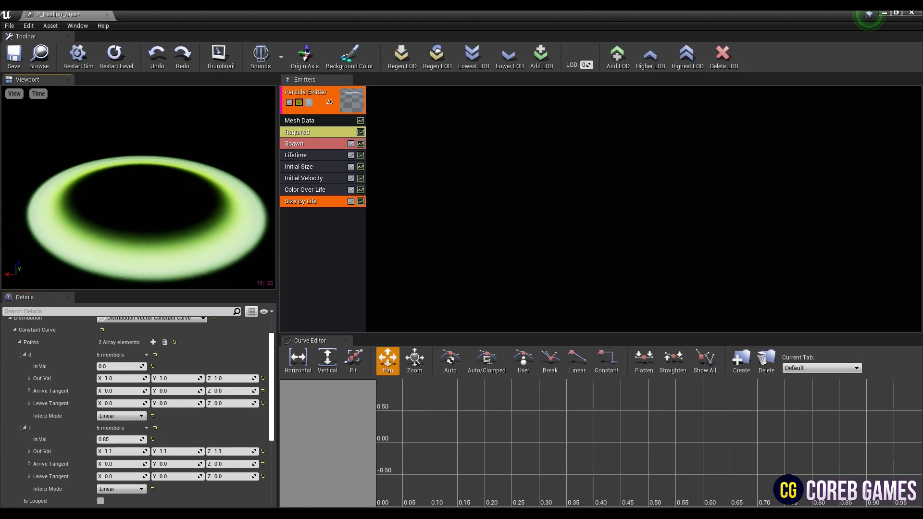
Add a Const Acceleration module to the emitter and set its Z acceleration to 40
right_click(301, 215)
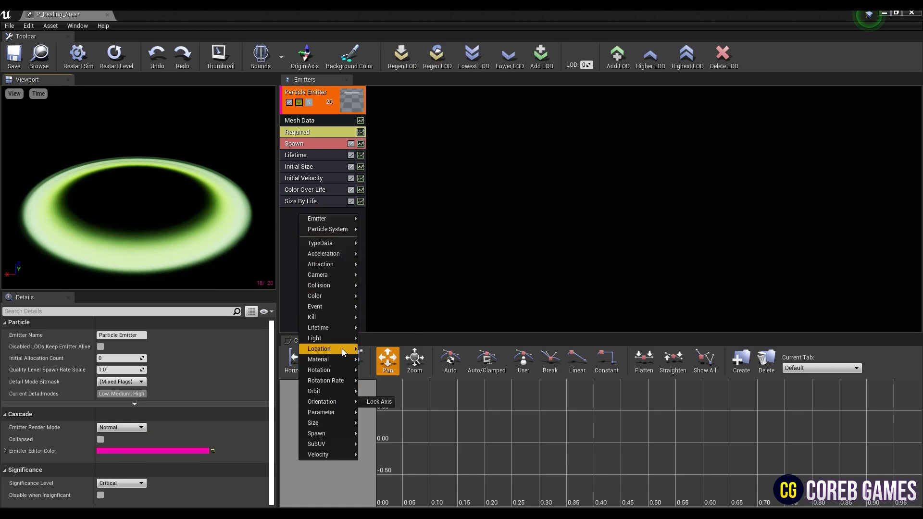
mouse_move(332, 254)
click(385, 264)
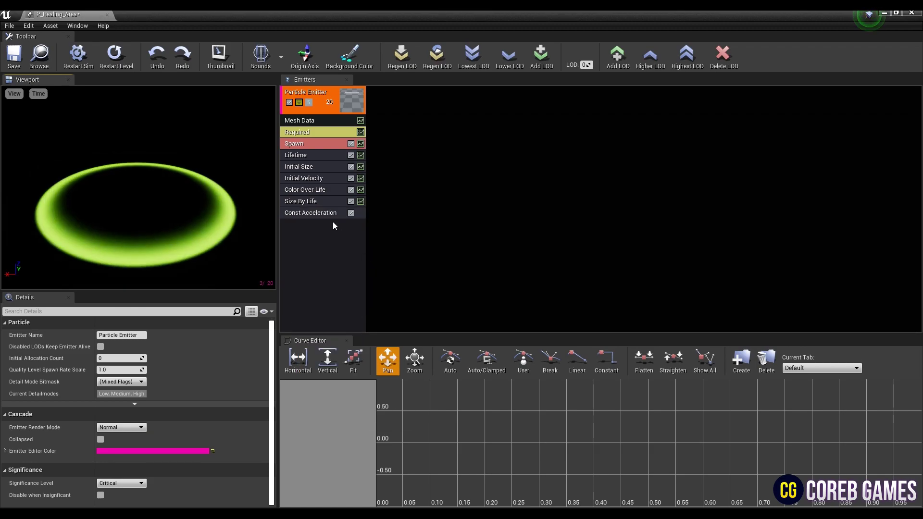
text(40)
key(Return)
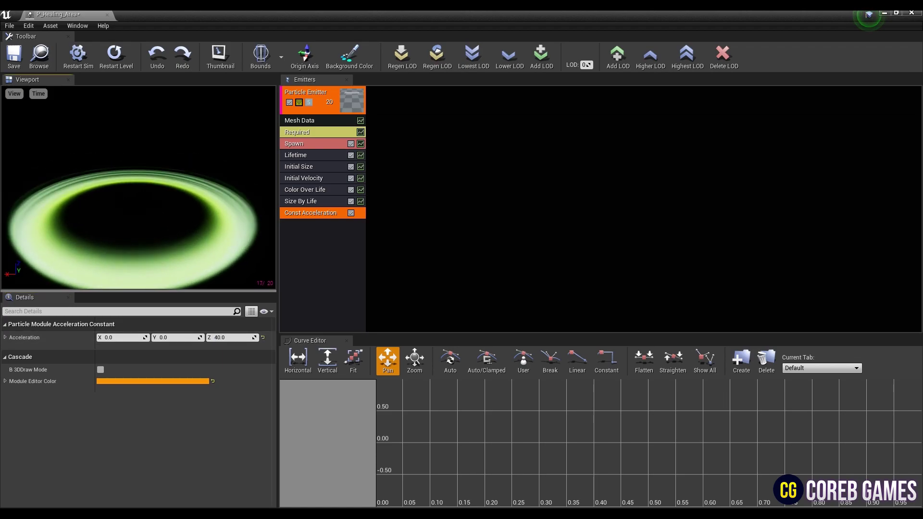
Add a second particle sprite emitter and set its material to M_Radial_Gradient
click(428, 124)
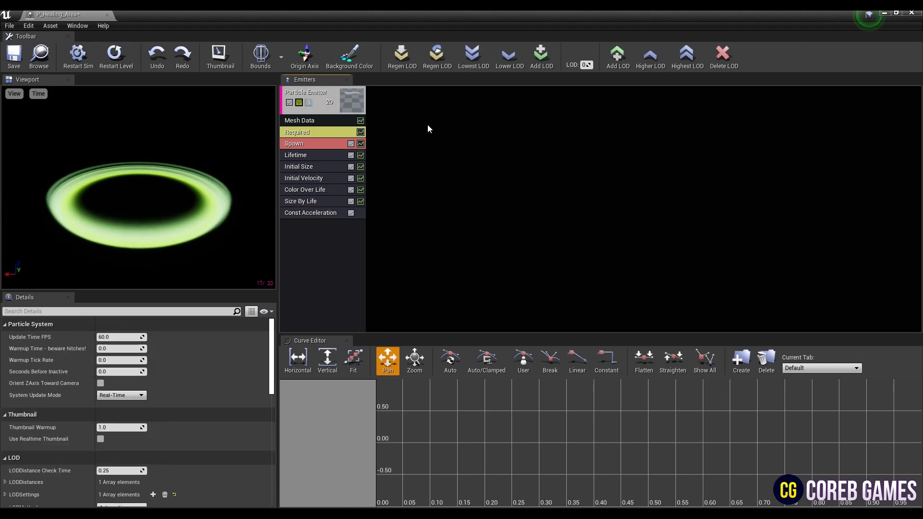
right_click(425, 105)
click(426, 107)
click(416, 132)
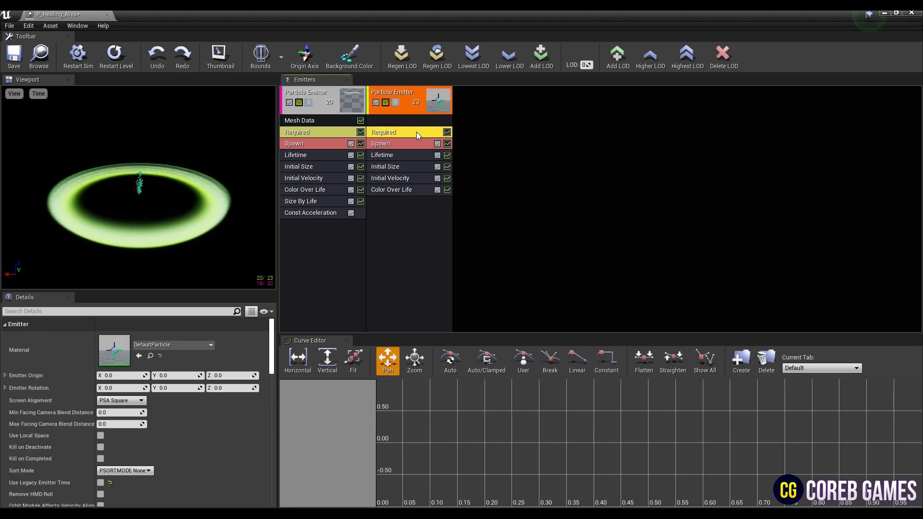
click(192, 346)
text(radi)
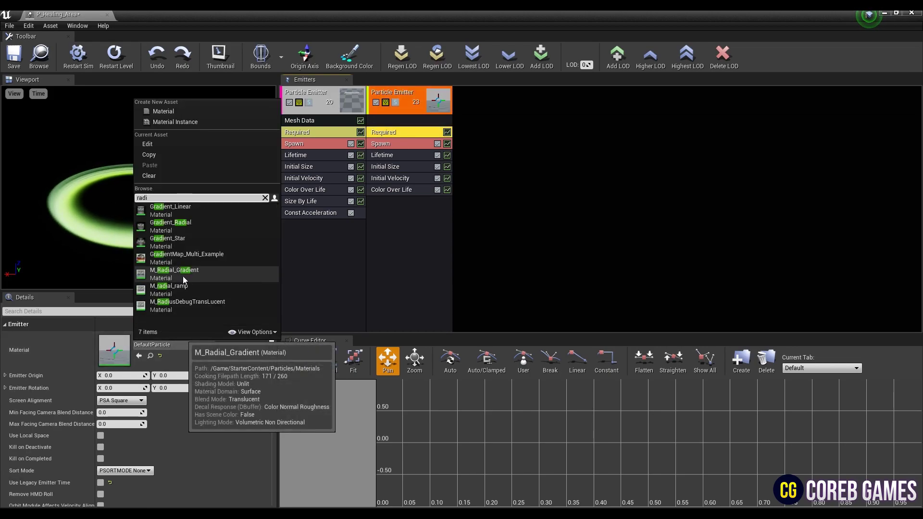
click(182, 274)
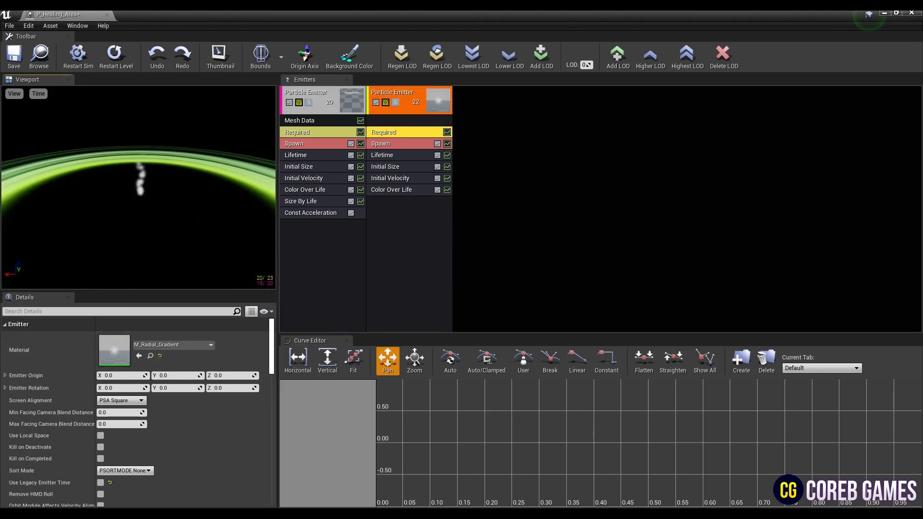
Set the second emitter's spawn rate constant to 35 and its maximum lifetime to 2
click(411, 145)
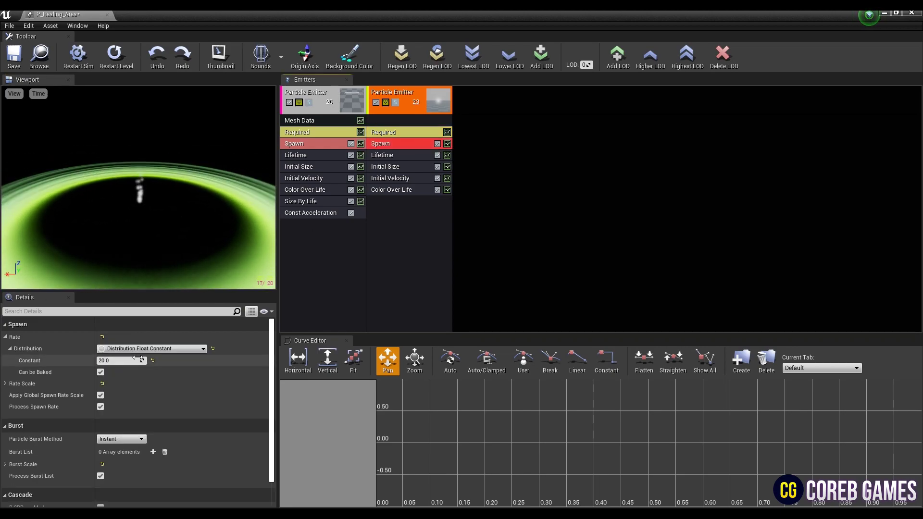
click(129, 360)
text(35)
key(Return)
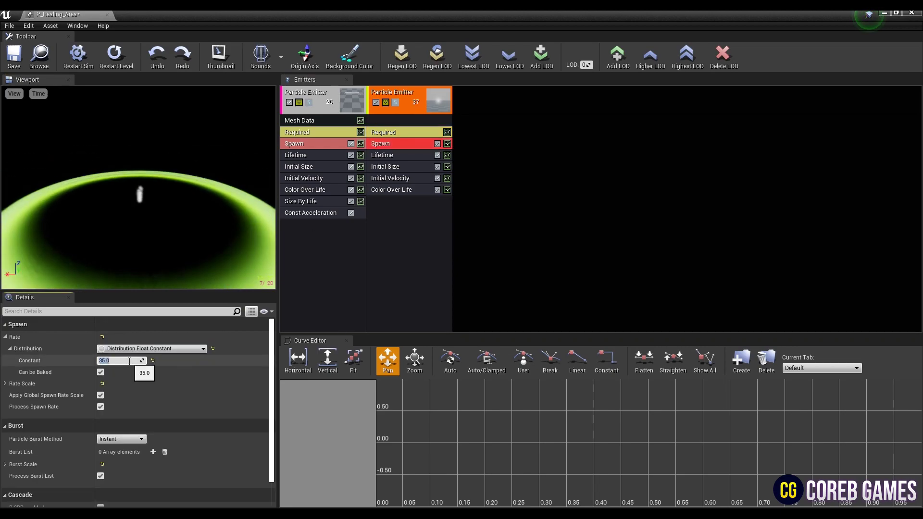
click(407, 154)
click(113, 372)
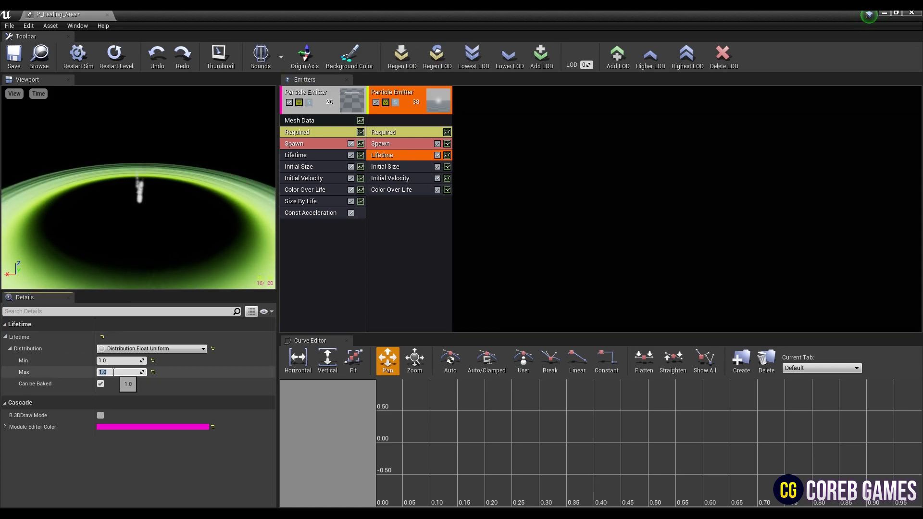
text(2)
key(Return)
Set the second emitter's maximum initial size to 35 on X, Y and Z
click(419, 167)
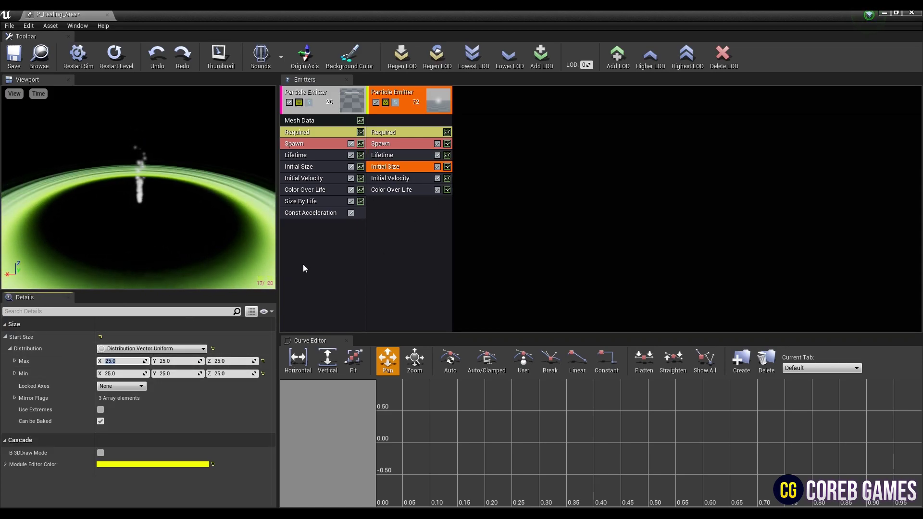
text(35)
key(Tab)
text(35)
key(Tab)
text(3)
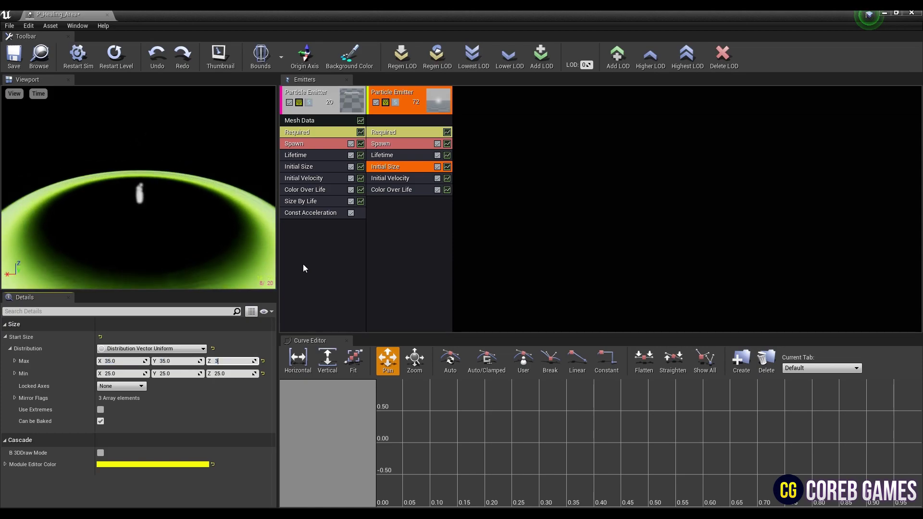
text(5)
key(Return)
Set the second emitter's initial Z velocity to a maximum of 90 and a minimum of 80
click(414, 179)
click(135, 361)
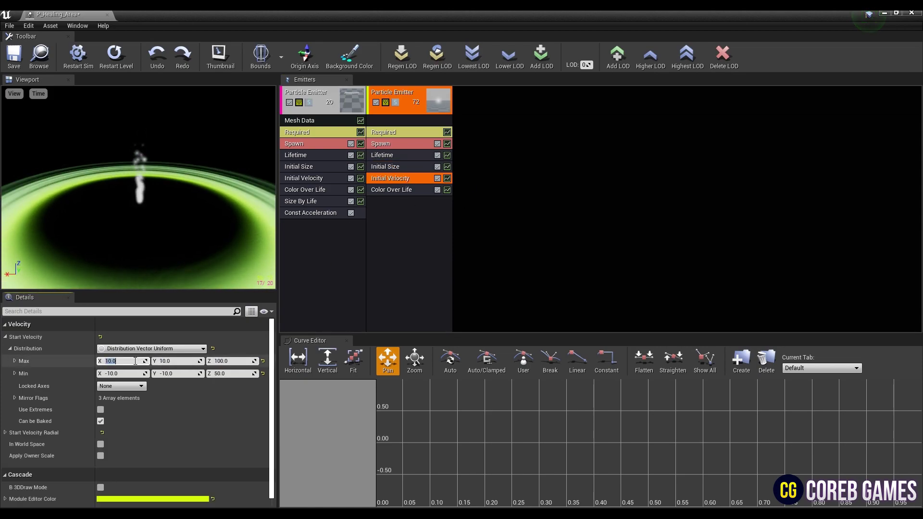
click(216, 361)
text(90)
key(Tab)
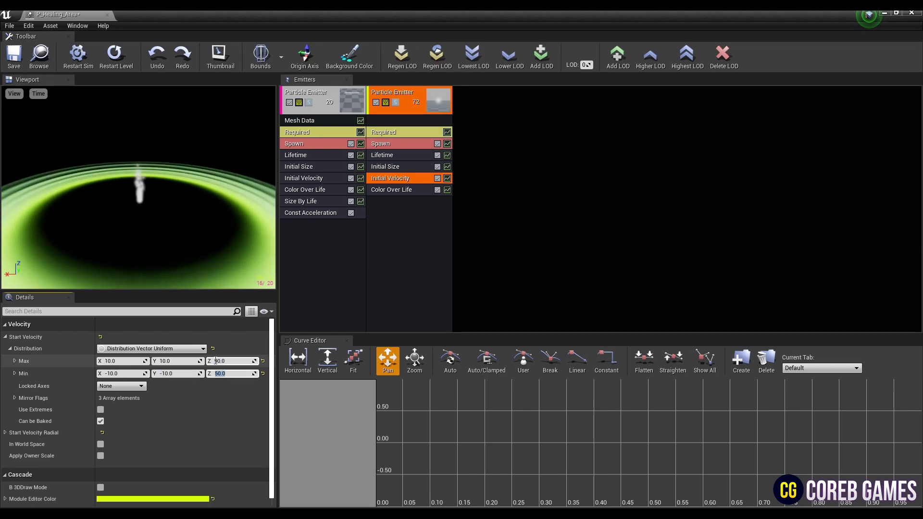
text(80)
key(Return)
Set the second emitter's Color Over Life to the saved yellow-green at point 0 and the saved pale green at point 1
click(409, 192)
click(157, 408)
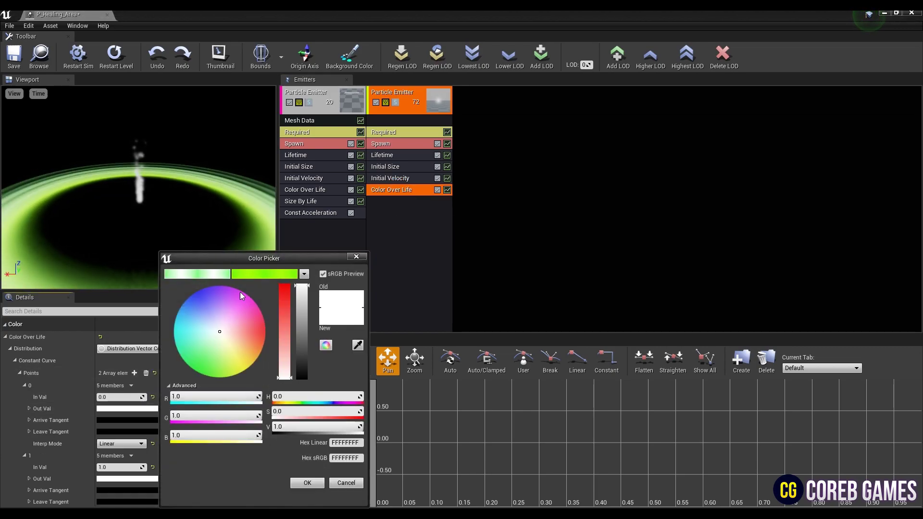
click(261, 274)
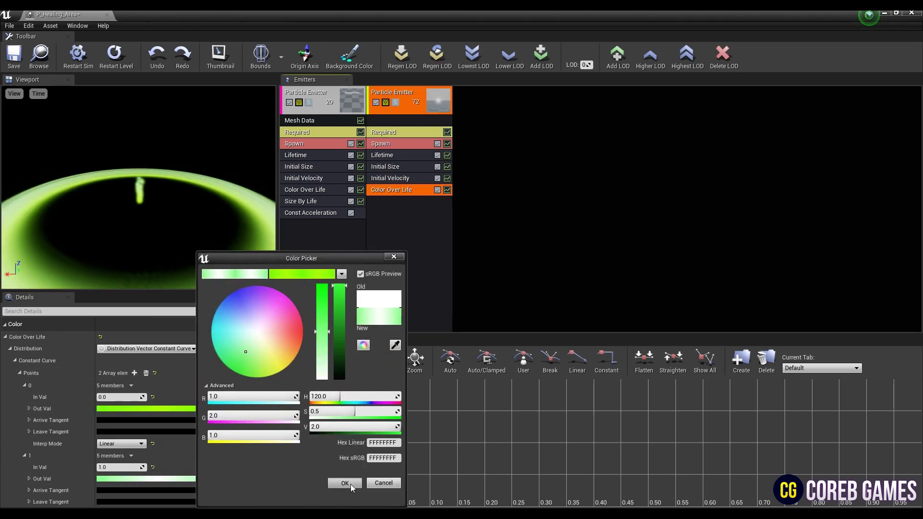
click(314, 487)
Add an Initial Location module to the second emitter
click(405, 209)
right_click(406, 209)
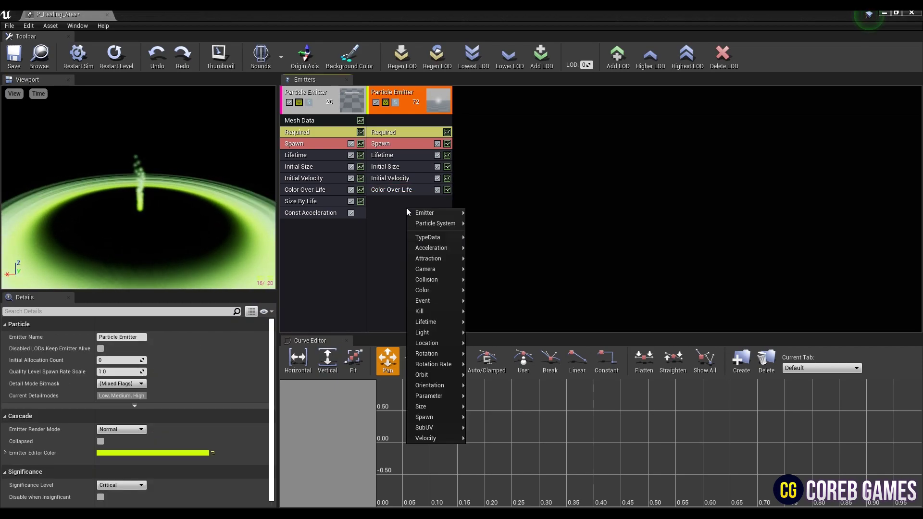
click(493, 342)
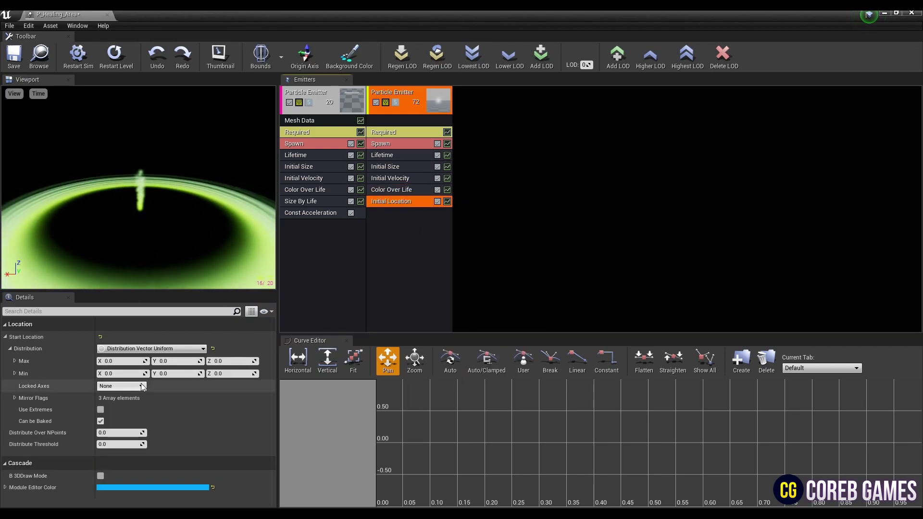
Set the Start Location maximum to 200 and minimum to -200 on both X and Y
click(132, 360)
text(200)
key(Tab)
text(200)
key(Tab)
key(Tab)
text(-200)
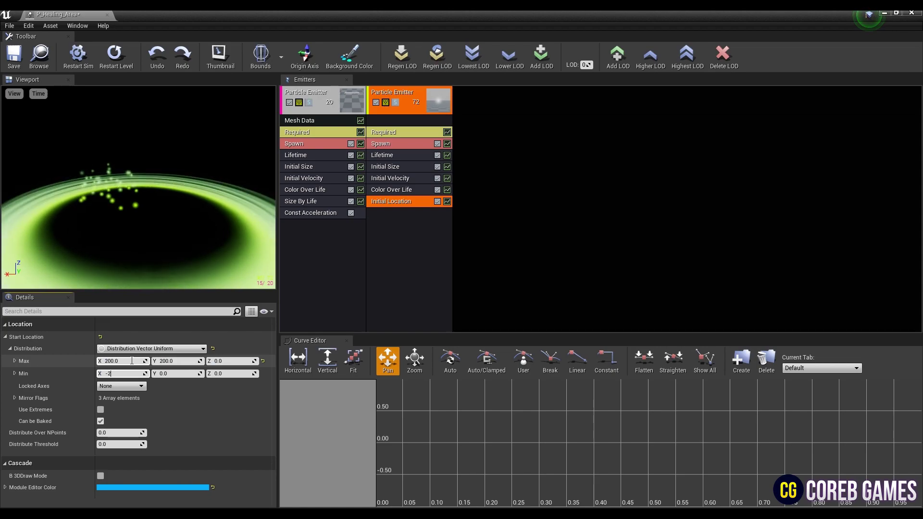
key(Tab)
text(-200)
key(Return)
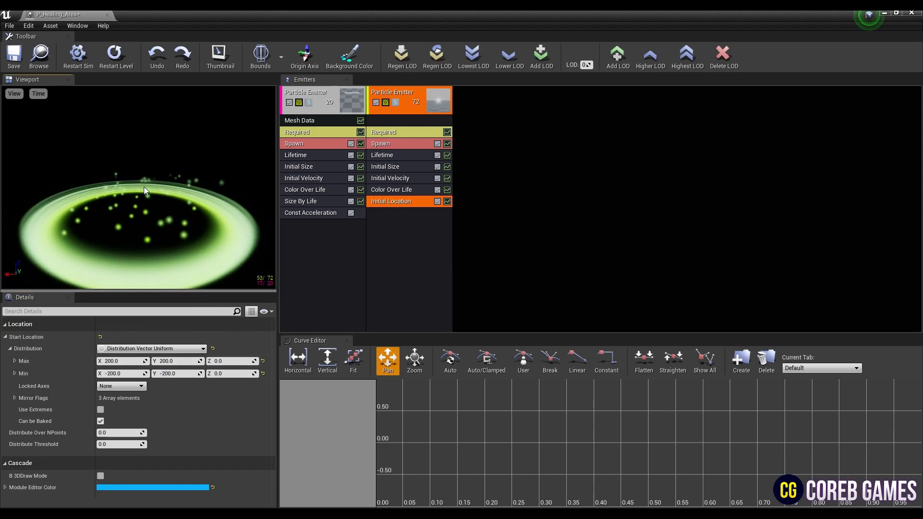
Duplicate the second particle emitter to create a third one
right_click(420, 99)
mouse_move(454, 101)
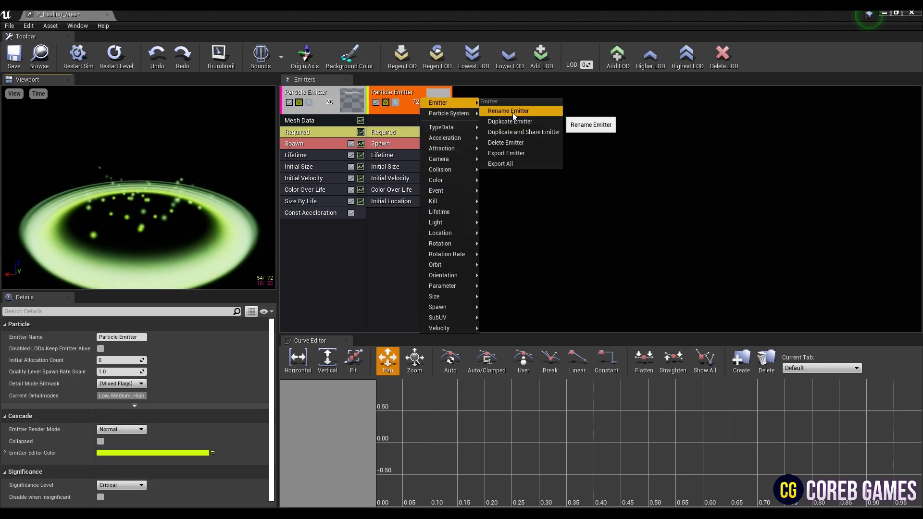
click(526, 121)
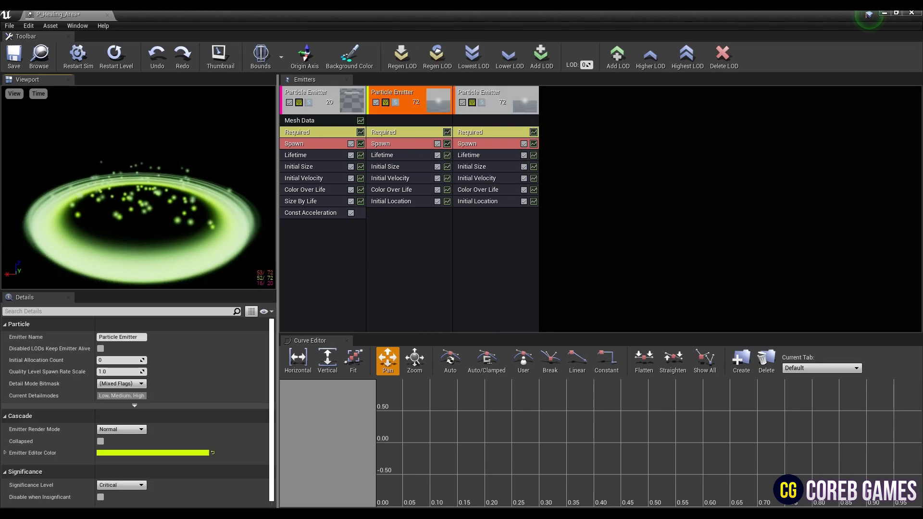
Set the duplicated emitter's material to M_HealingMark
click(509, 218)
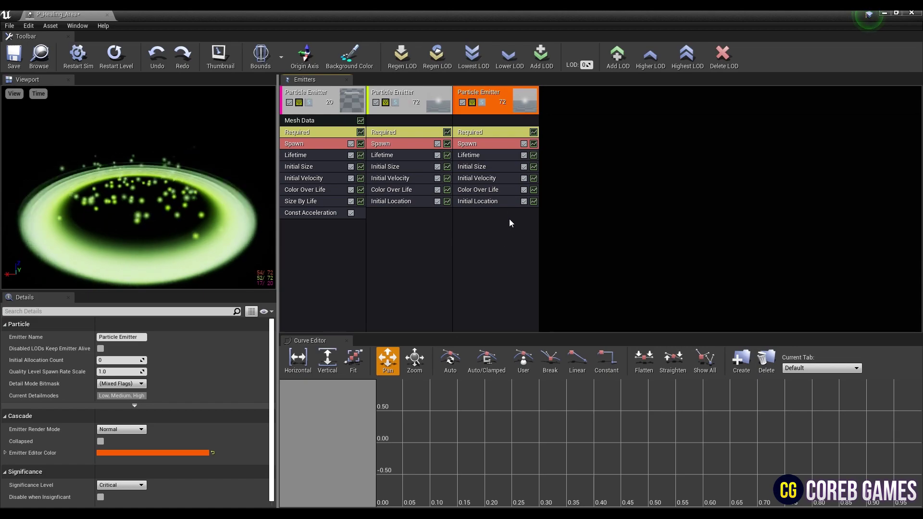
click(488, 146)
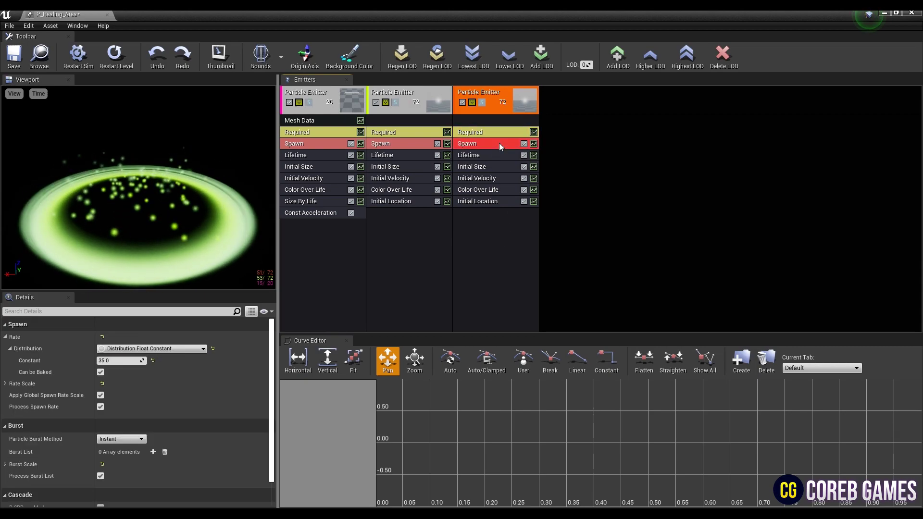
click(501, 134)
click(197, 344)
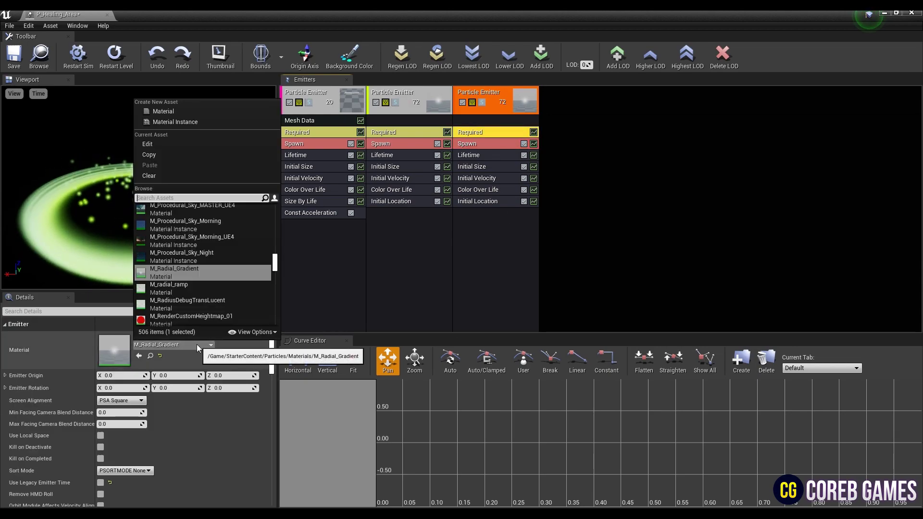
text(mark)
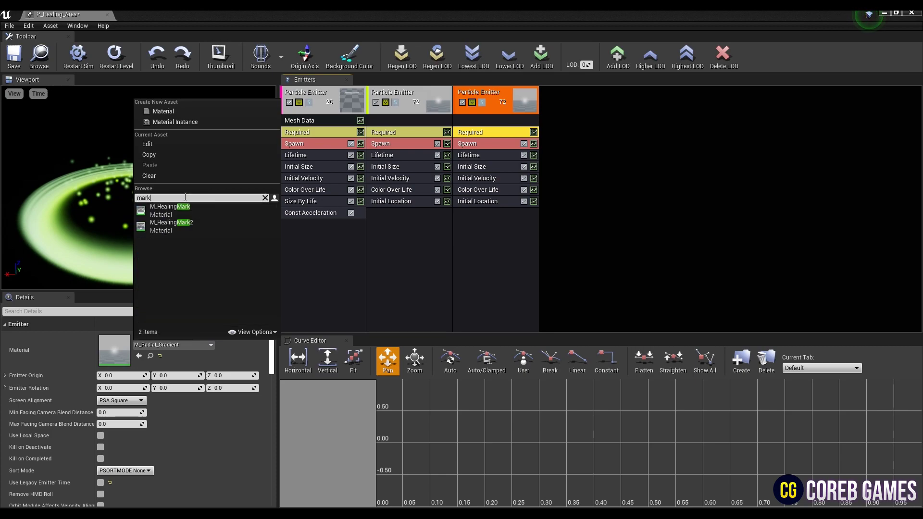
click(209, 219)
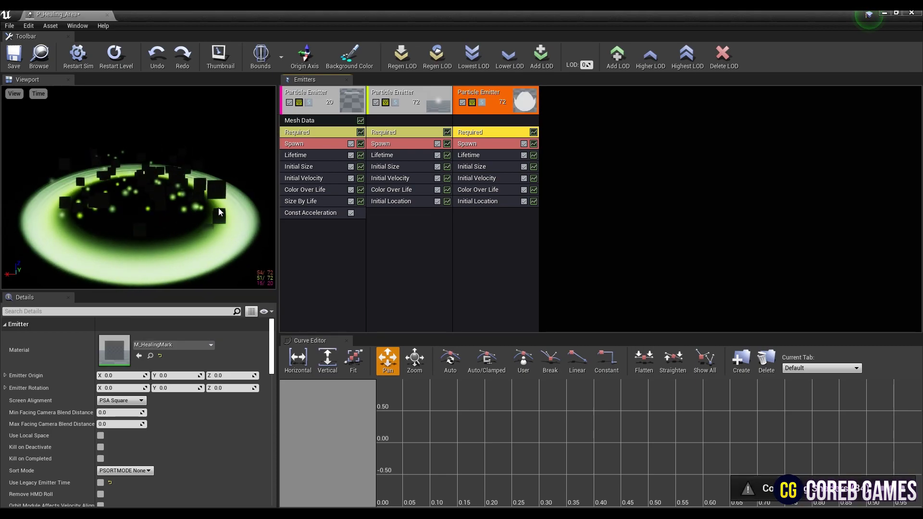
Set the third emitter's spawn rate constant to 10
click(480, 144)
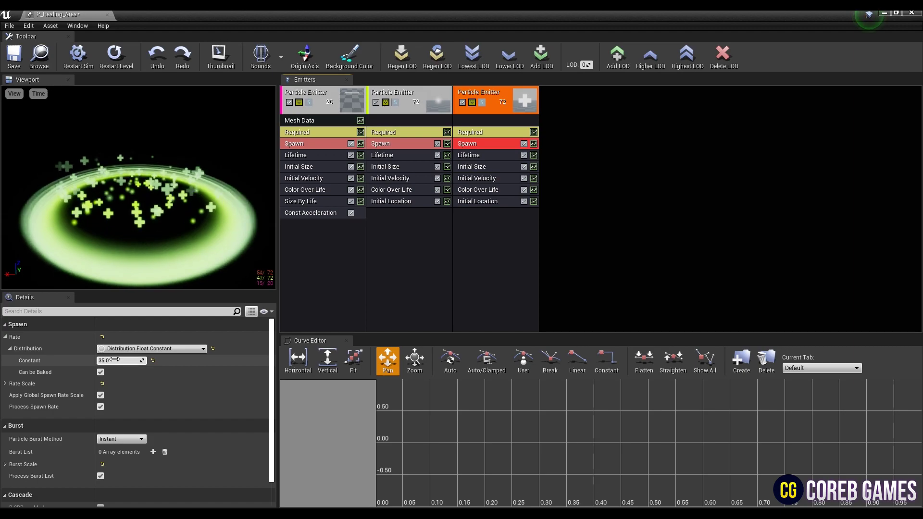
click(117, 360)
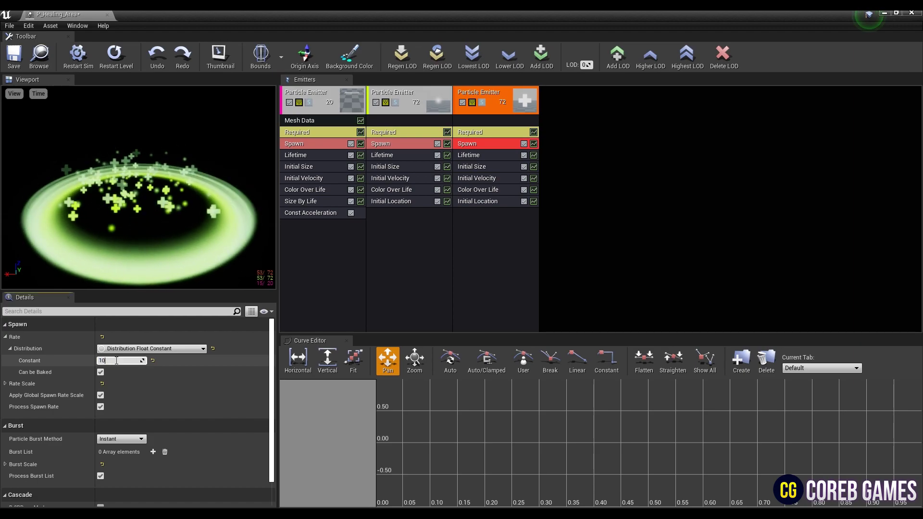
click(480, 154)
Set the third emitter's initial size to a maximum of 18 and a minimum of 14 on X, Y and Z
click(486, 167)
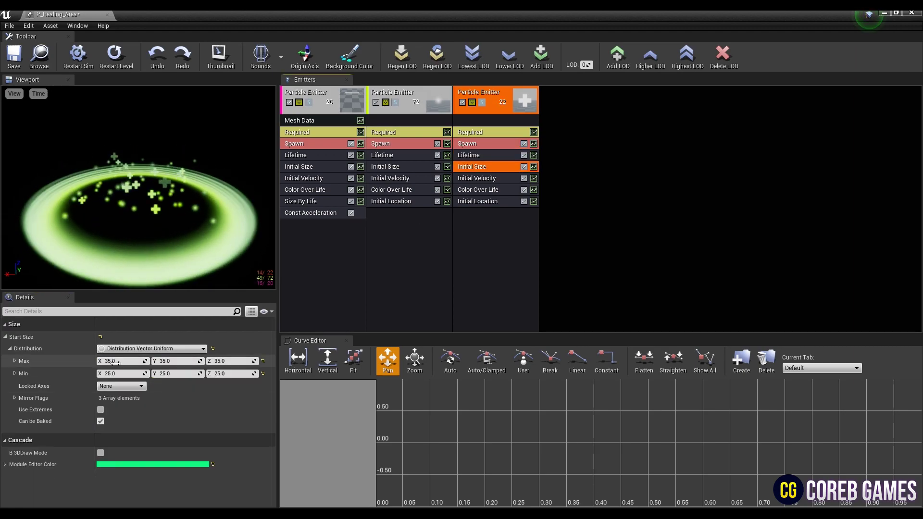
click(122, 361)
text(18)
key(Tab)
text(18)
key(Tab)
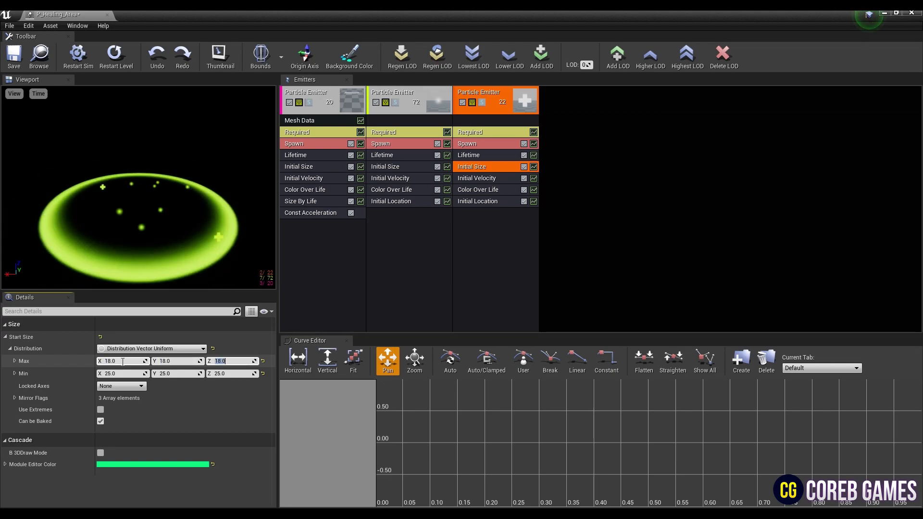
text(18)
key(Tab)
text(14	14)
key(Tab)
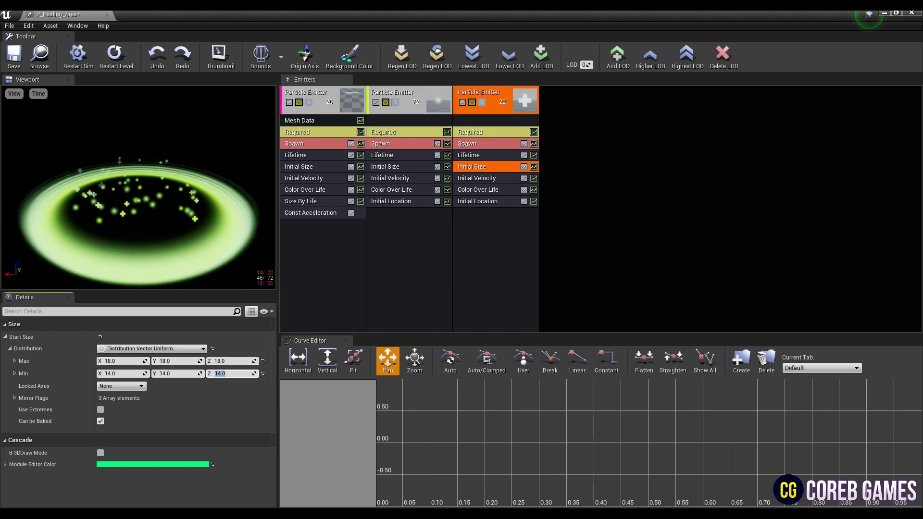
Add a Const Acceleration module to the third emitter and set its Z acceleration to 70
click(497, 179)
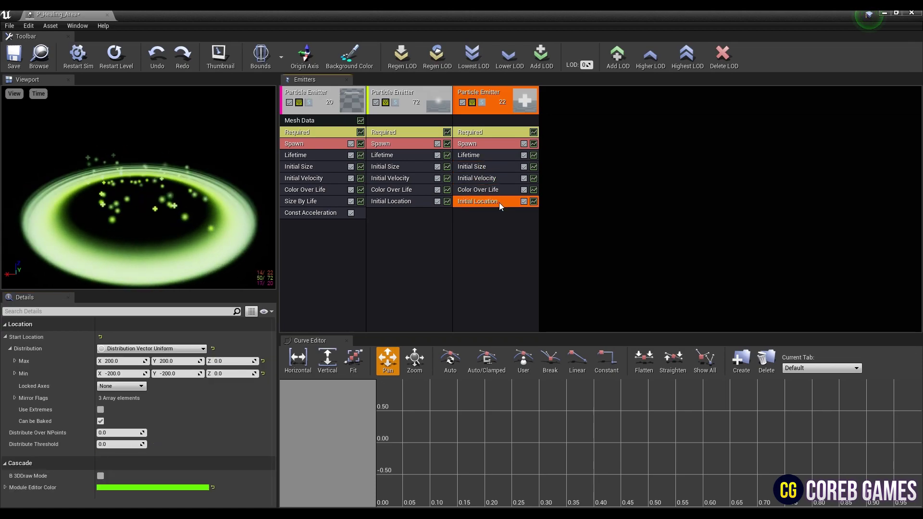
right_click(475, 216)
mouse_move(516, 256)
click(568, 266)
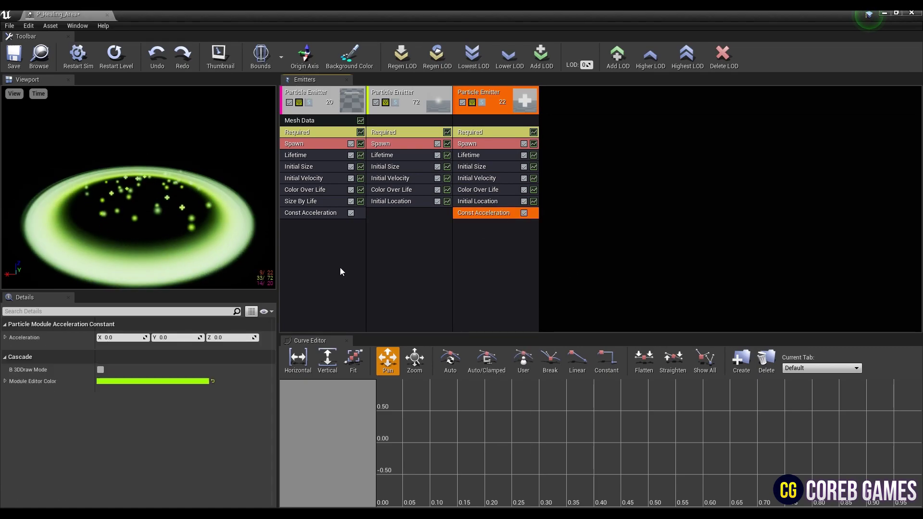
click(234, 337)
text(70)
key(Return)
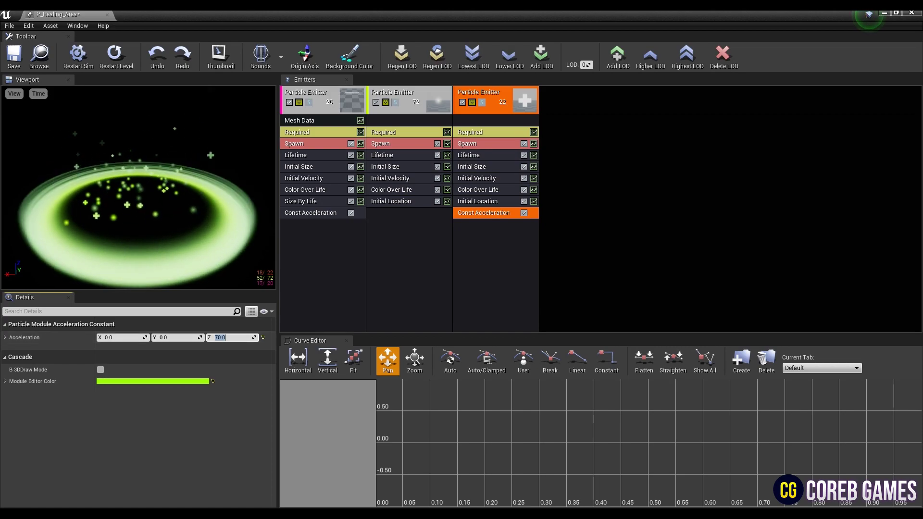
Save the particle system, switch to the level editor and place P_Healing_Area on the floor beside the third-person character
click(13, 58)
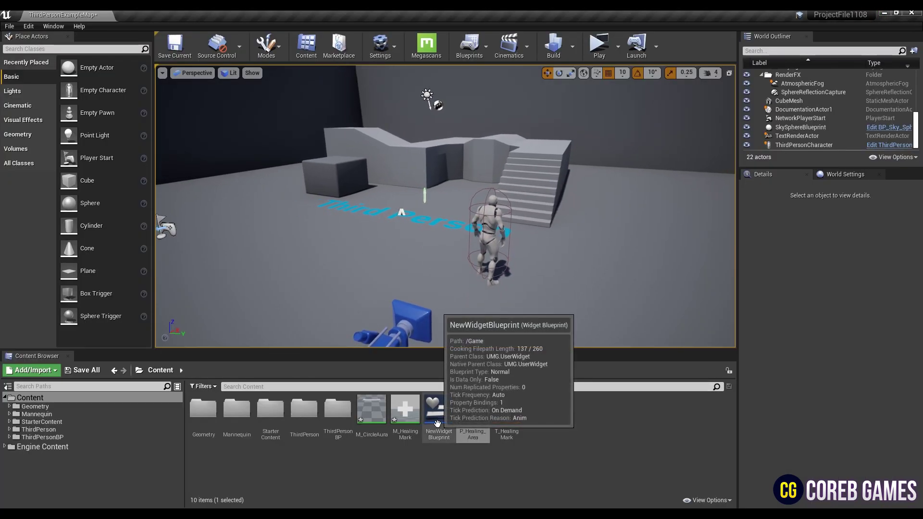
drag(473, 410, 472, 405)
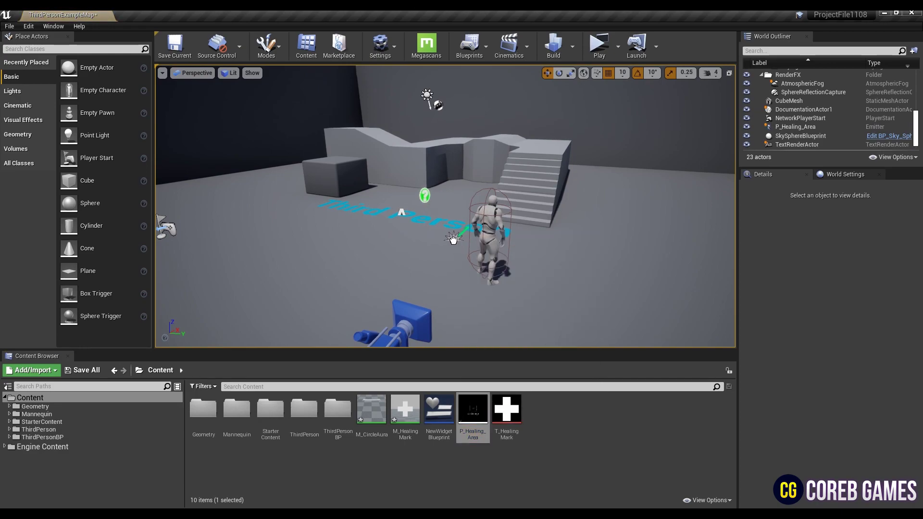